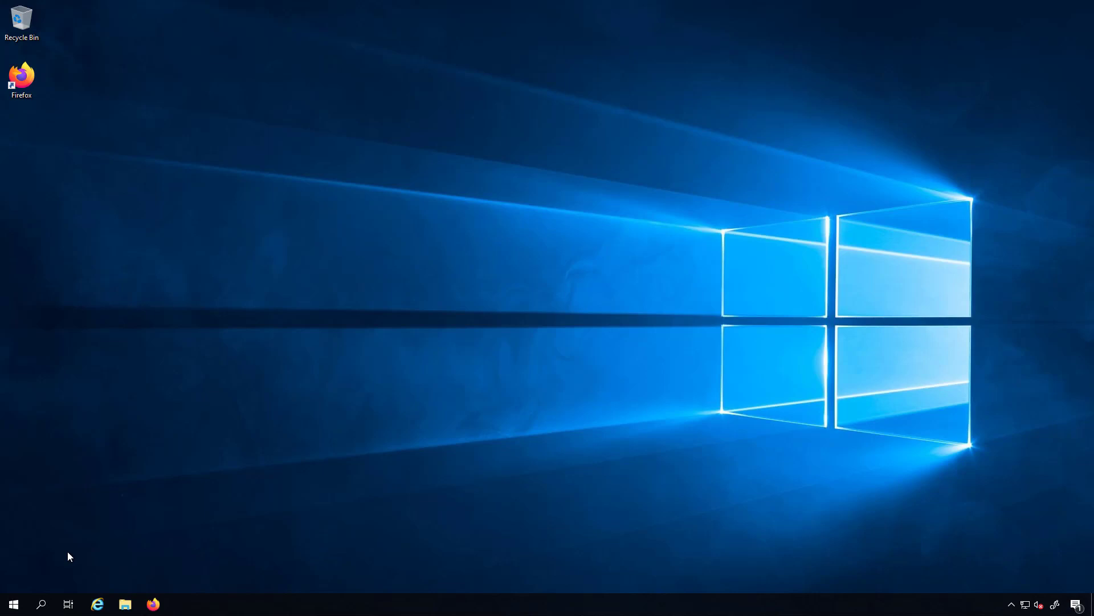
# - Launch Server Manager and start the Add Roles and Features wizard, dismissing the inventory notice
pyautogui.click(17, 603)
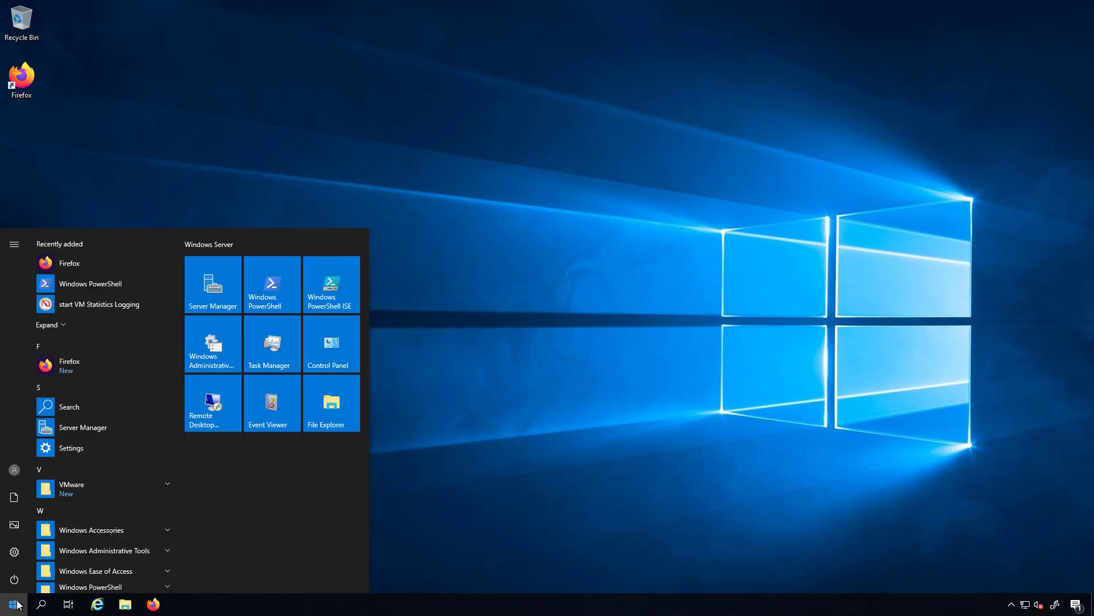
pyautogui.click(208, 278)
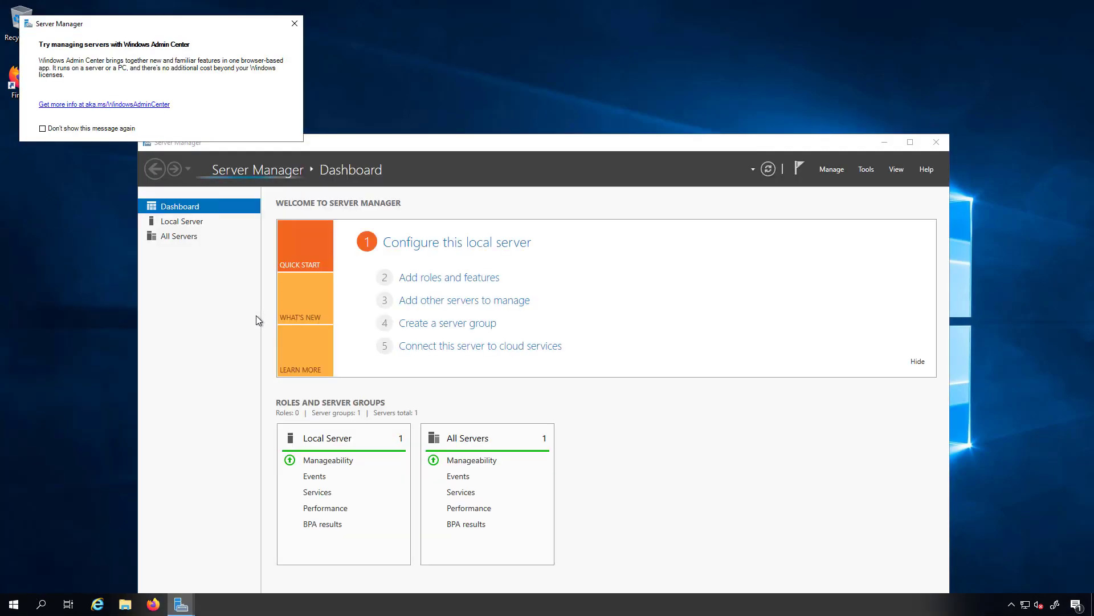
pyautogui.moveTo(456, 142); pyautogui.dragTo(453, 65)
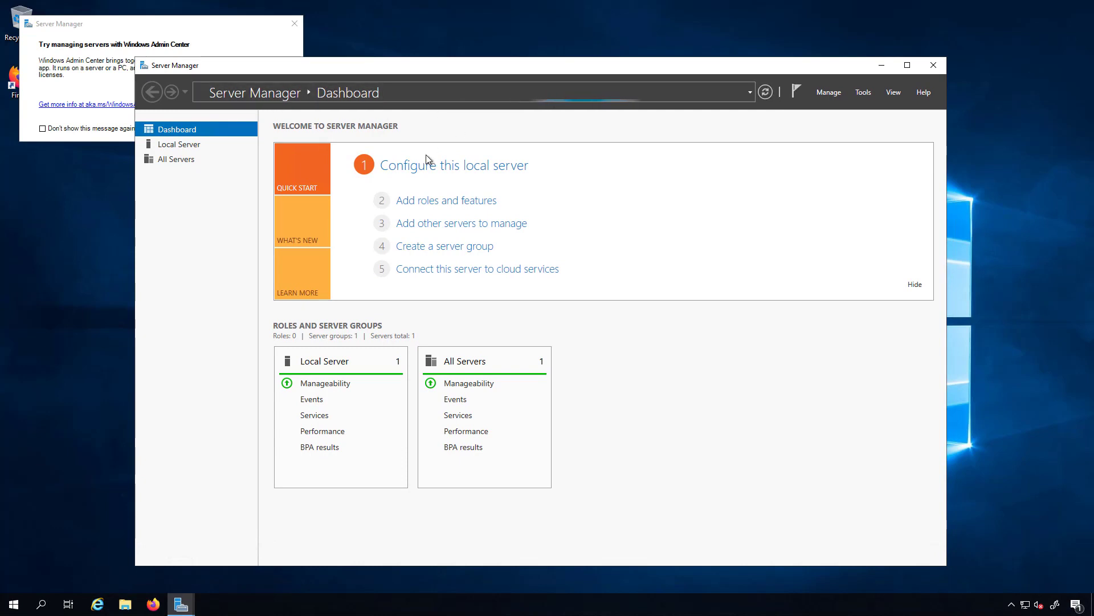
pyautogui.click(442, 202)
pyautogui.click(639, 340)
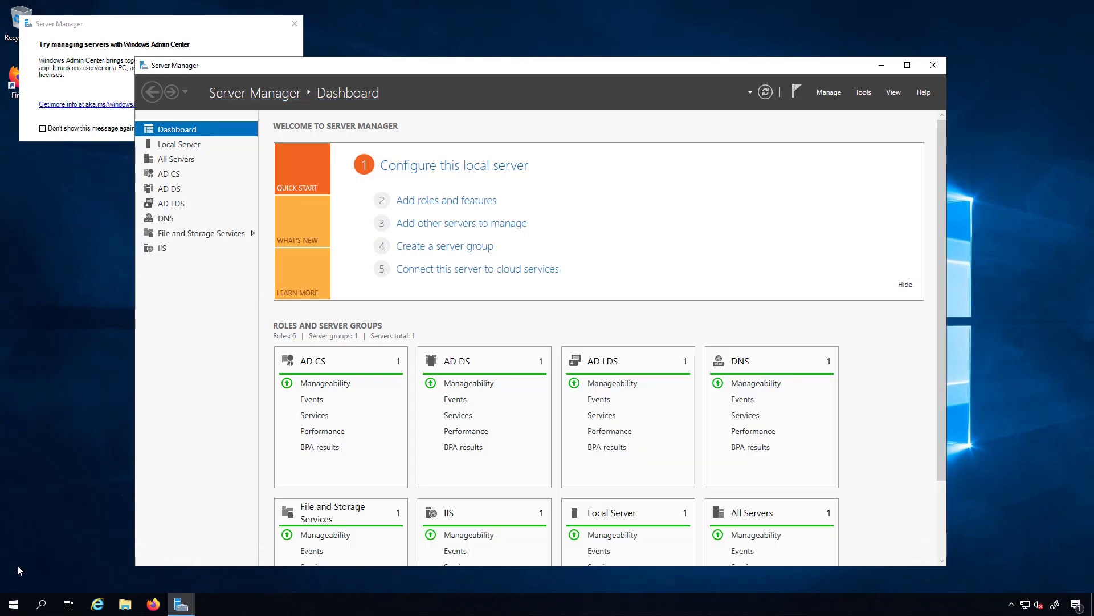
pyautogui.click(439, 204)
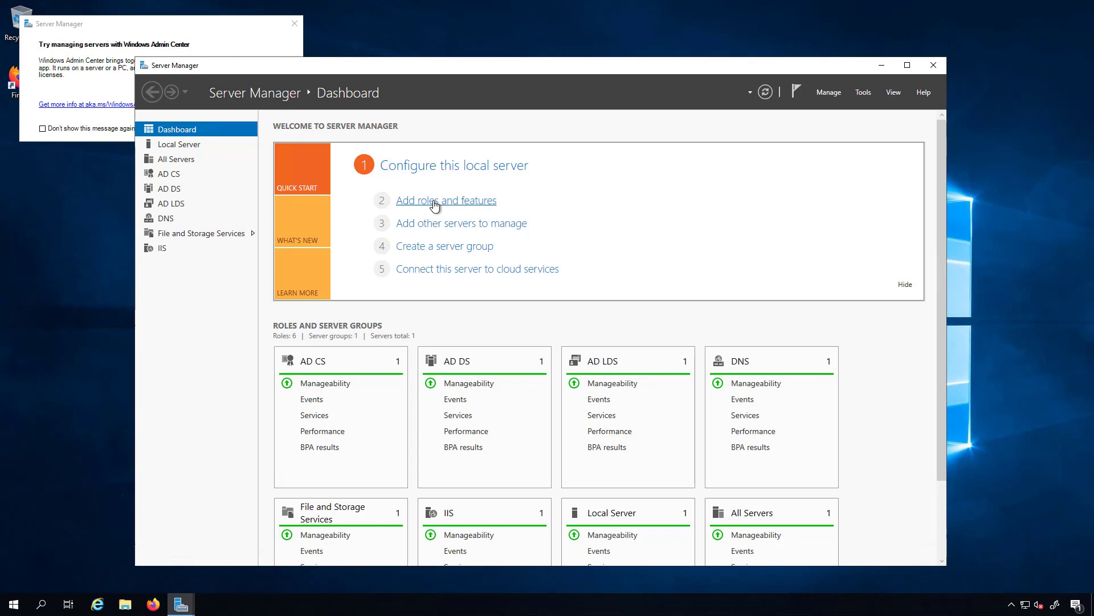
# - Select the DHCP Server role with its required features, accepting the static IP warning
pyautogui.click(336, 336)
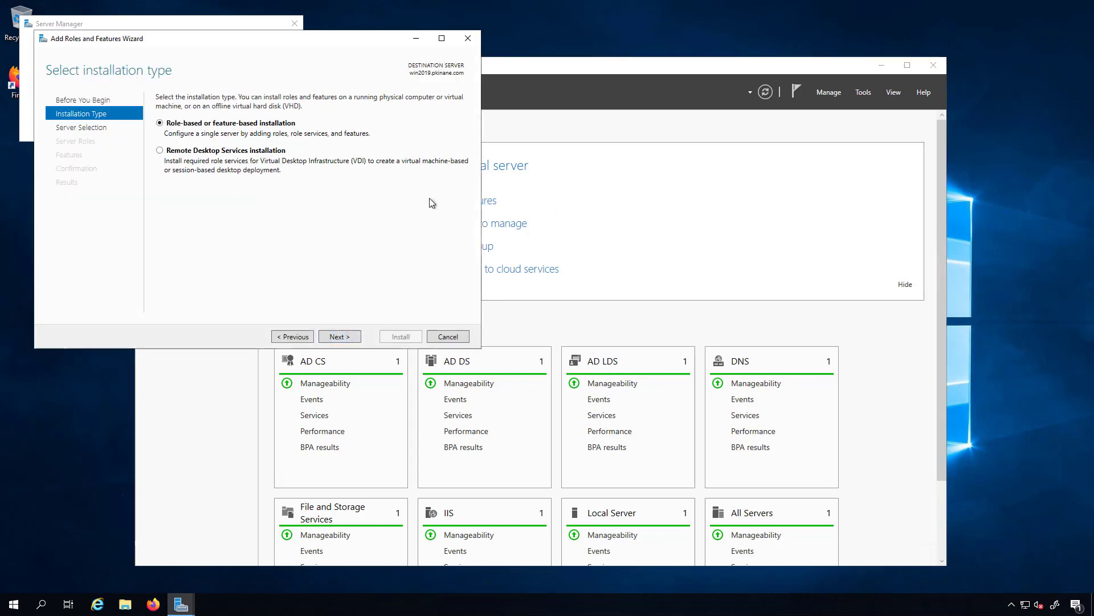
pyautogui.moveTo(343, 35); pyautogui.dragTo(450, 85)
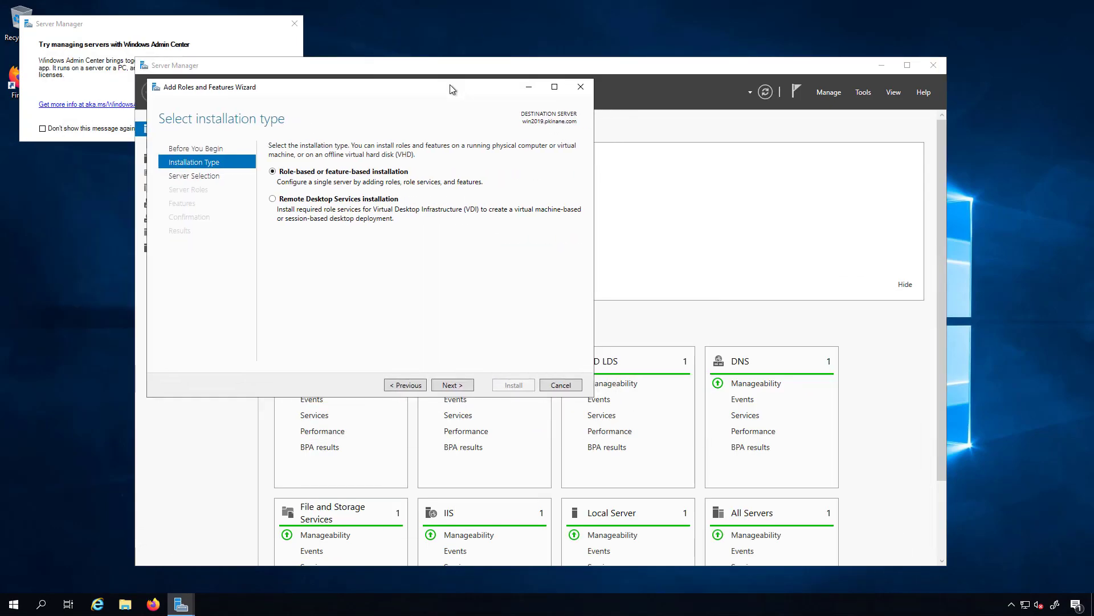
pyautogui.press('Return')
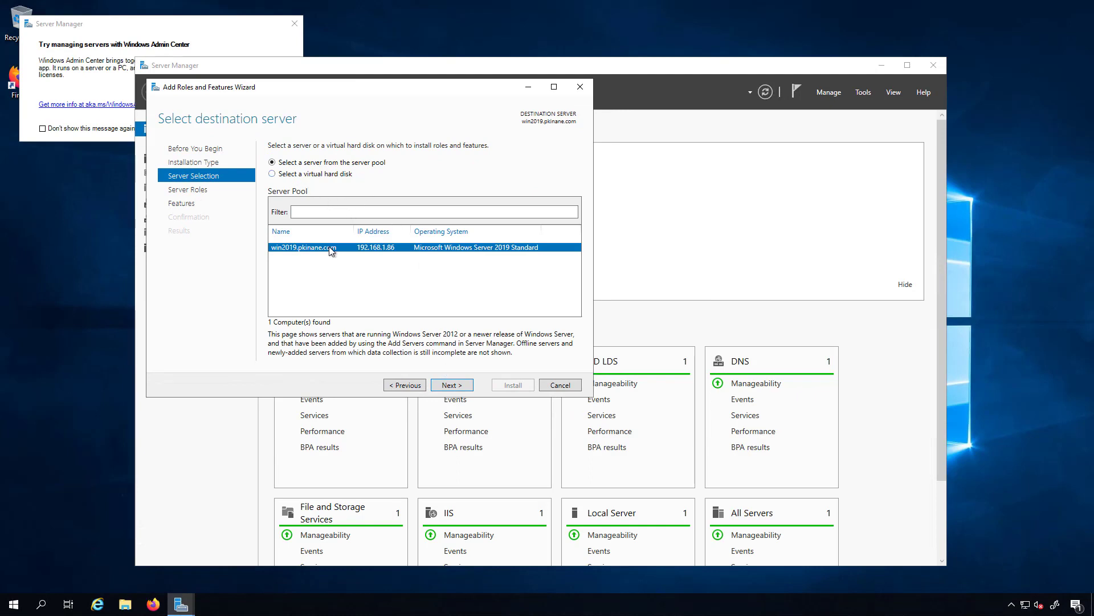
pyautogui.click(450, 385)
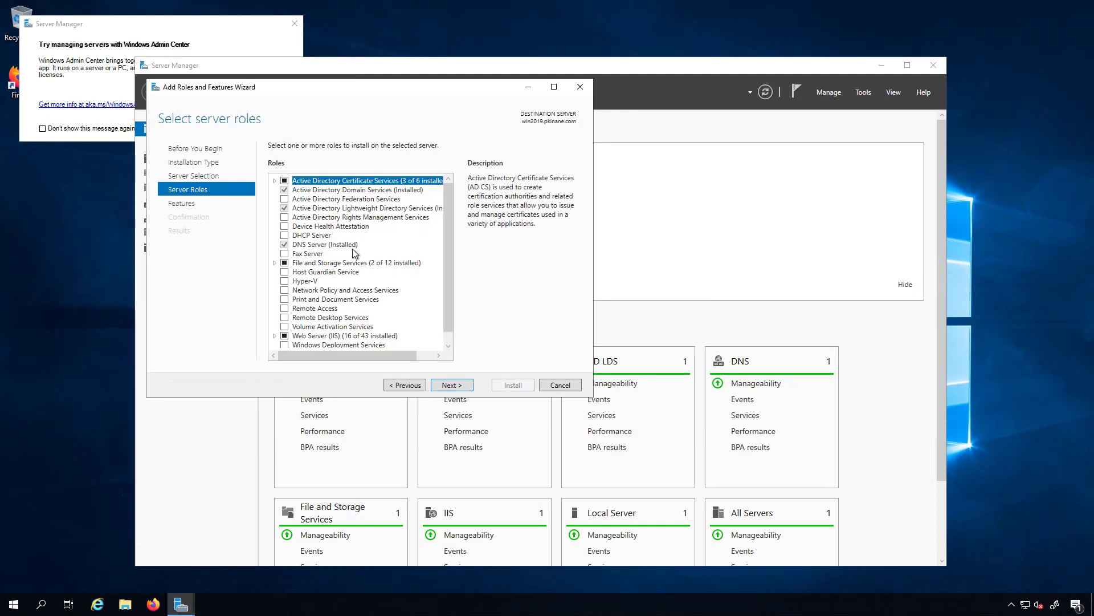
pyautogui.click(292, 240)
pyautogui.click(419, 336)
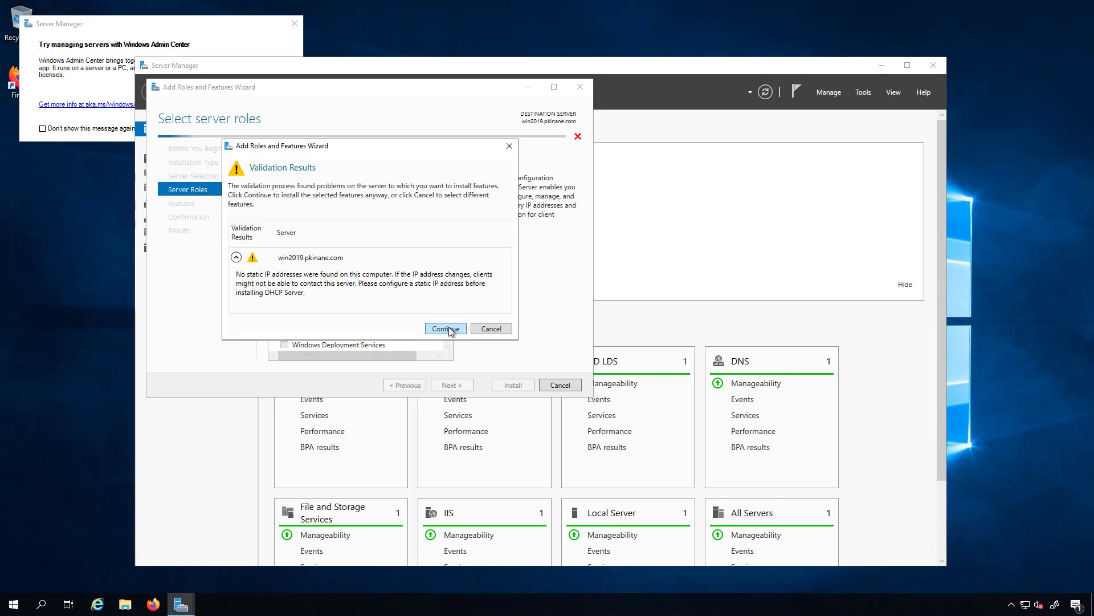
pyautogui.click(447, 329)
# - Proceed past the features and DHCP pages, allow automatic restart, and install DHCP Server
pyautogui.click(462, 385)
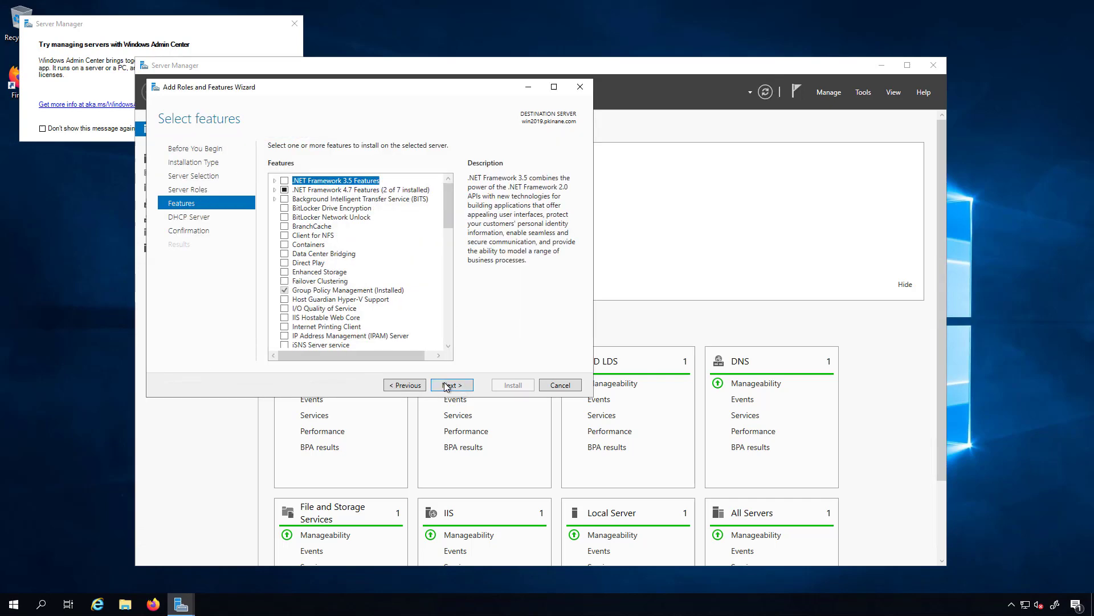
pyautogui.click(447, 386)
pyautogui.click(447, 386)
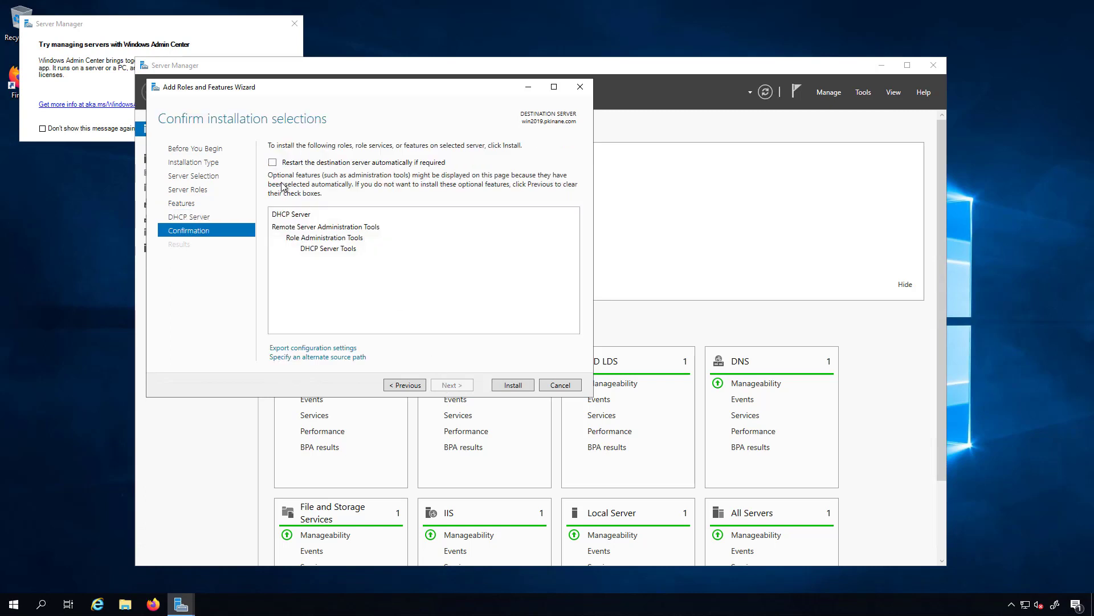
pyautogui.click(273, 162)
pyautogui.click(579, 342)
pyautogui.click(511, 386)
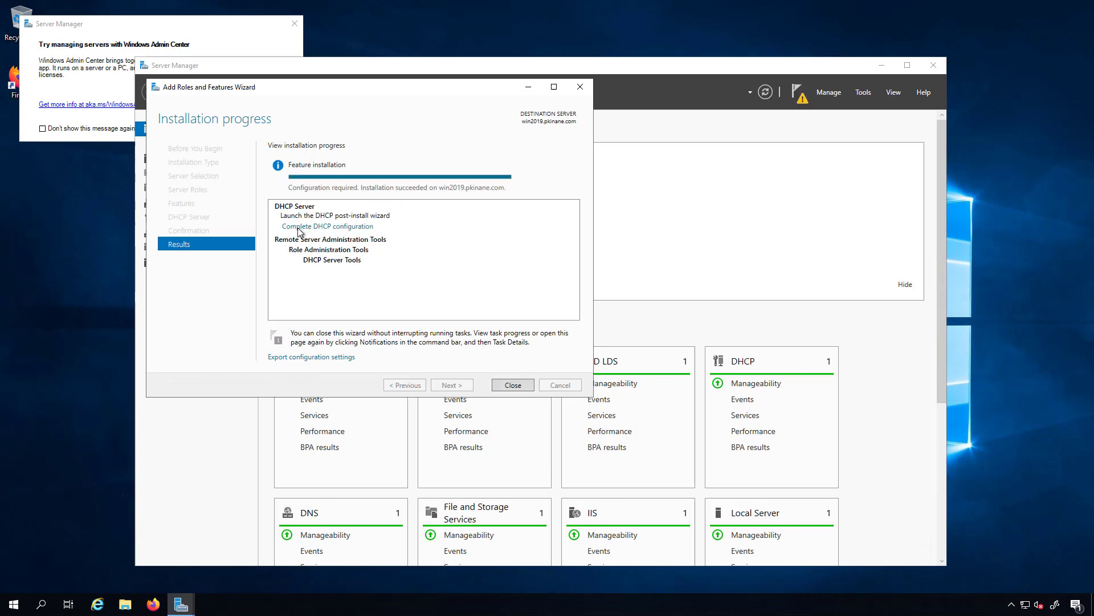
# - Complete the DHCP post-install configuration, committing security group creation and server authorization
pyautogui.click(299, 227)
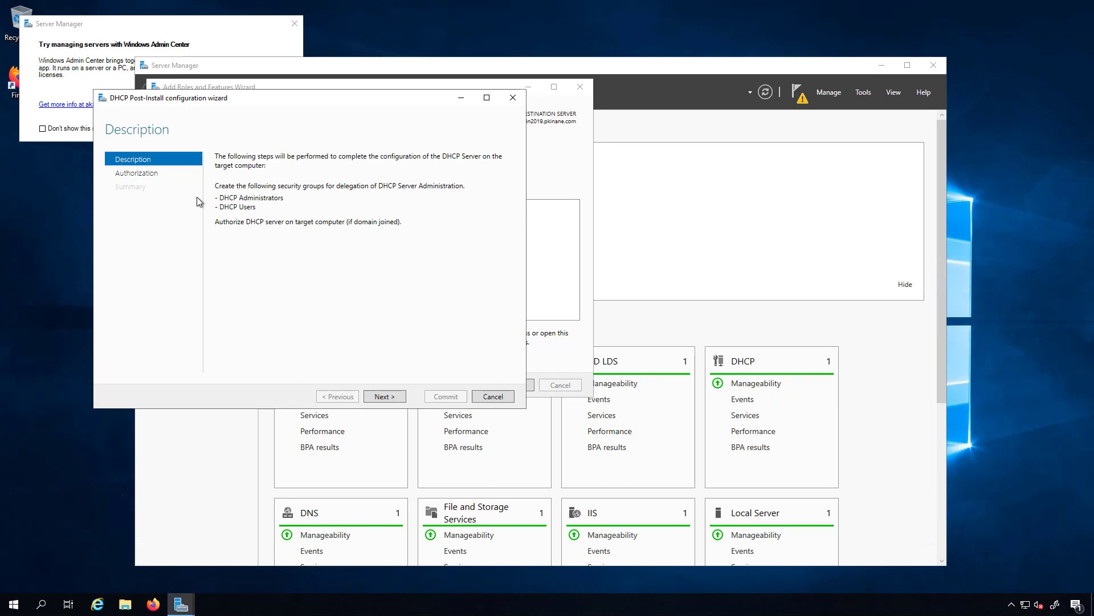
pyautogui.click(382, 396)
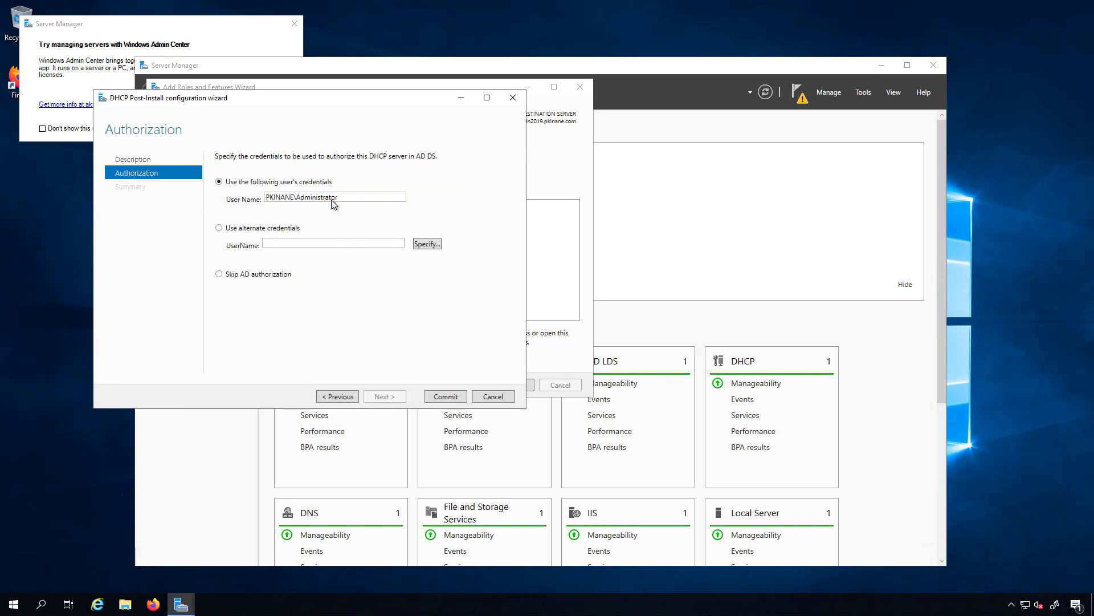
pyautogui.click(438, 396)
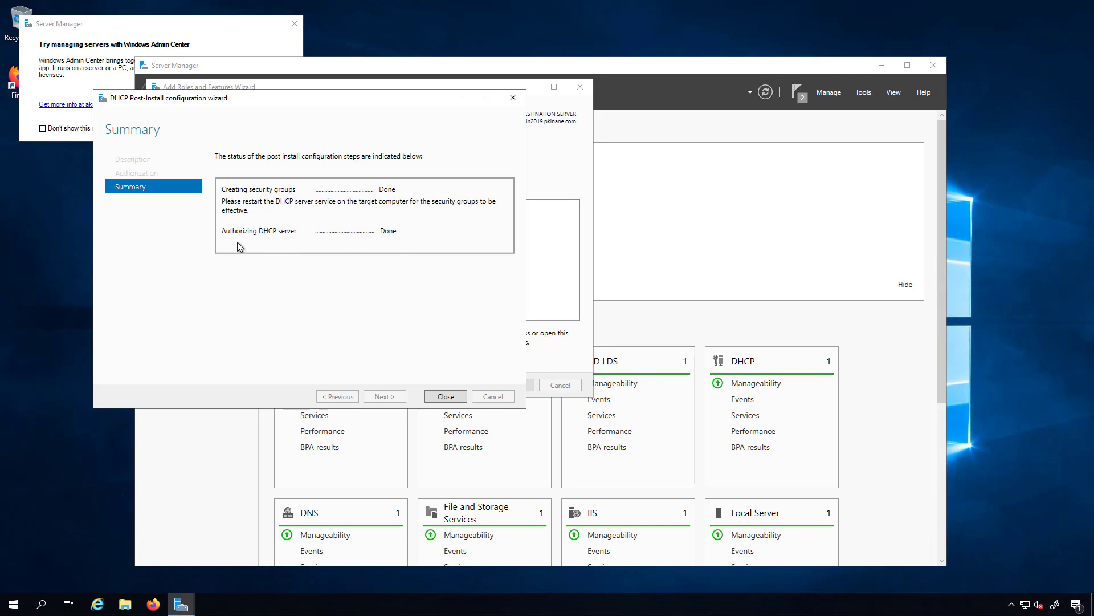
pyautogui.click(455, 397)
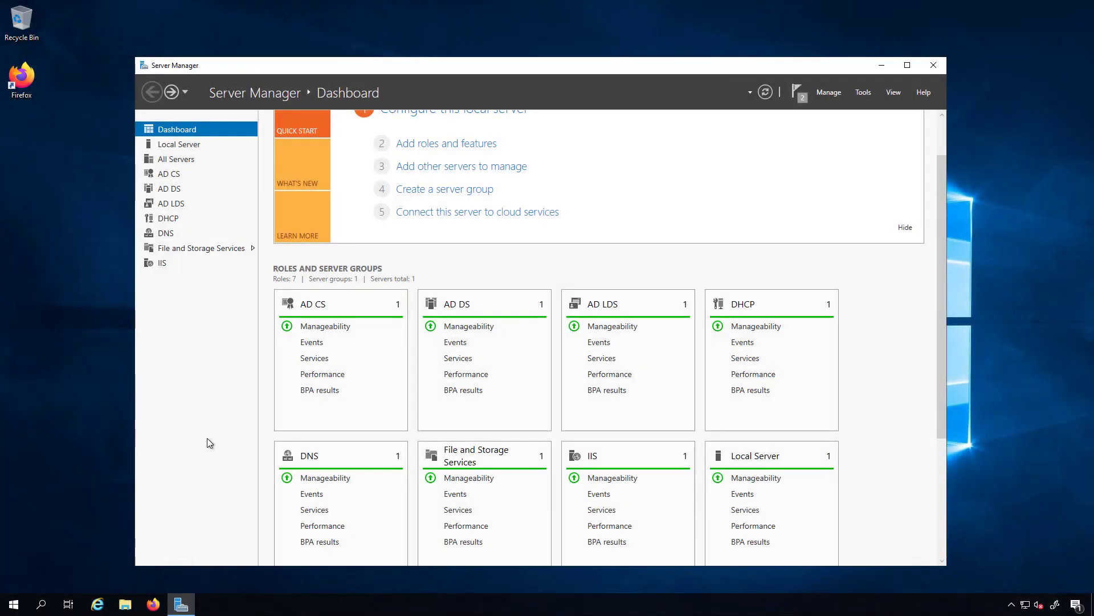
# - Check the DHCP tile's manageability and role page, then close Server Manager
pyautogui.click(745, 325)
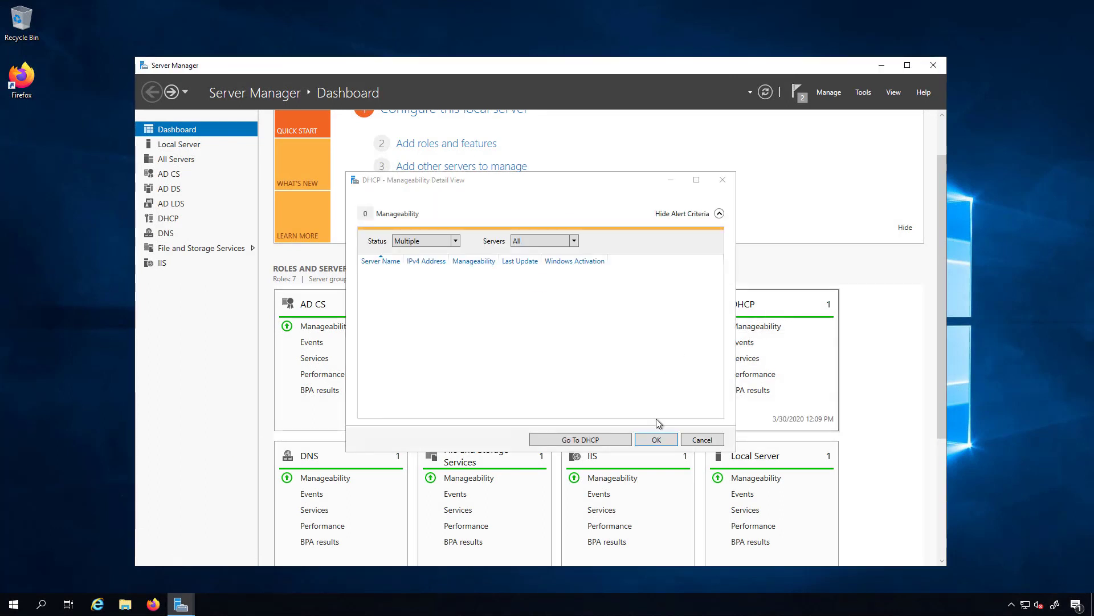
pyautogui.click(704, 440)
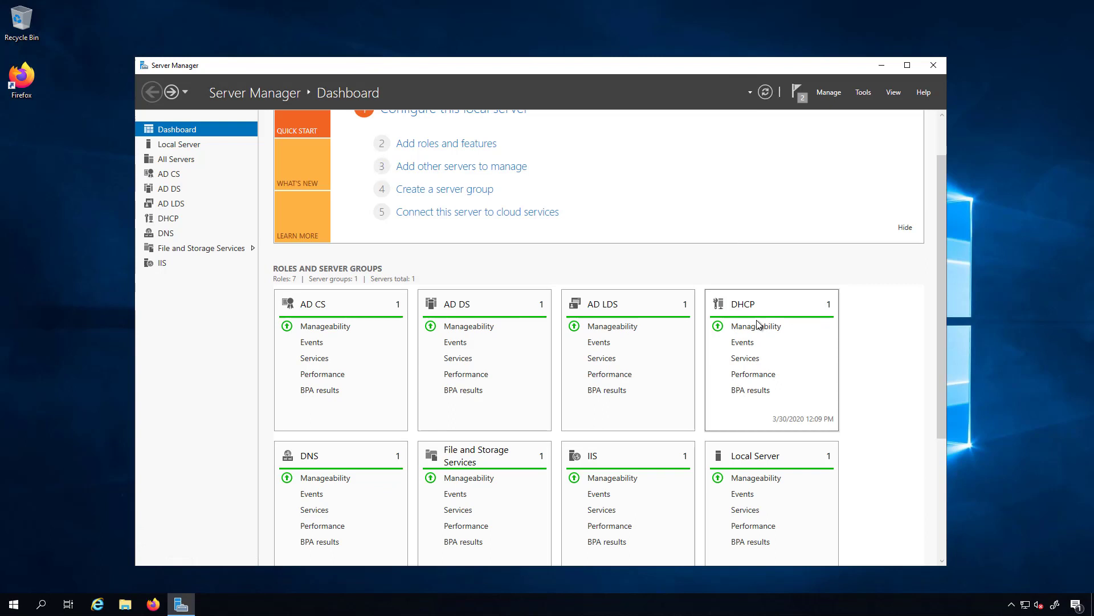
pyautogui.click(743, 306)
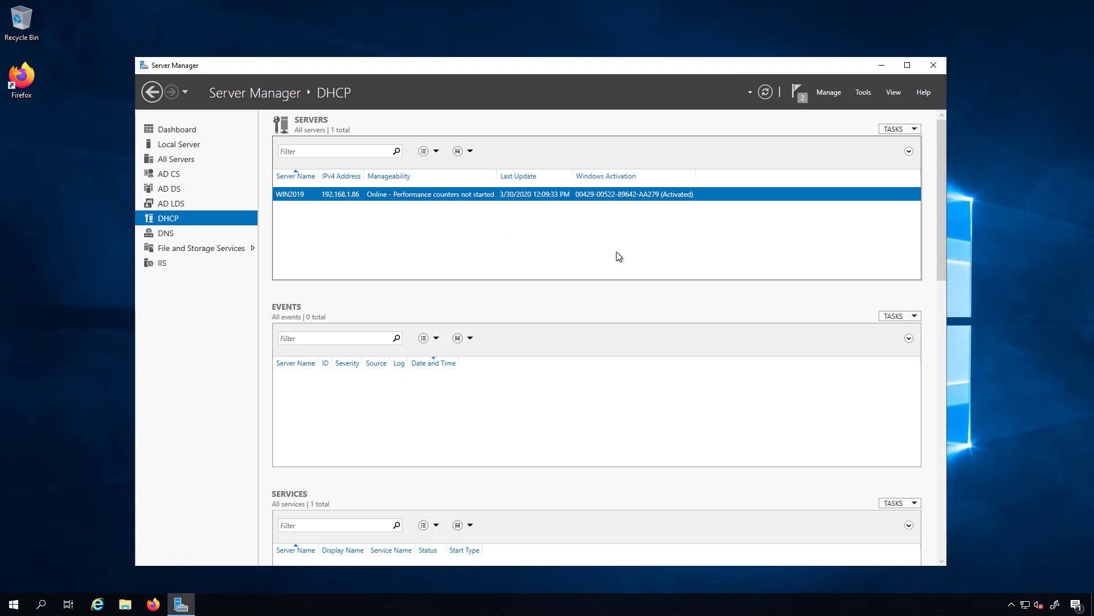
pyautogui.click(934, 65)
# - Open Windows Administrative Tools from Start and launch DNS Manager from its DNS shortcut
pyautogui.click(14, 604)
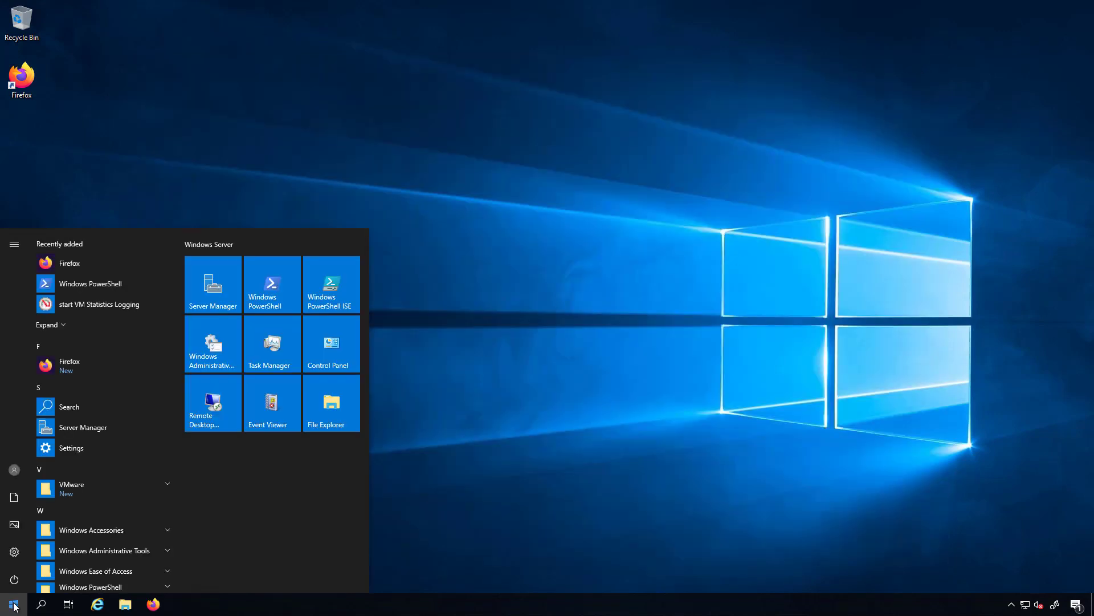
pyautogui.click(210, 353)
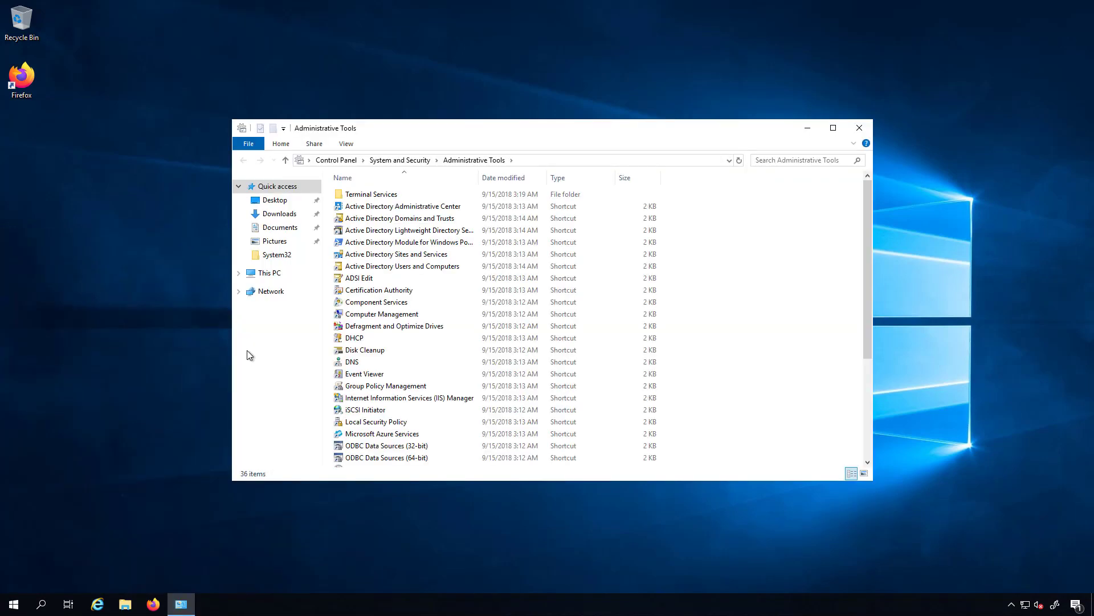
pyautogui.write('dhcp')
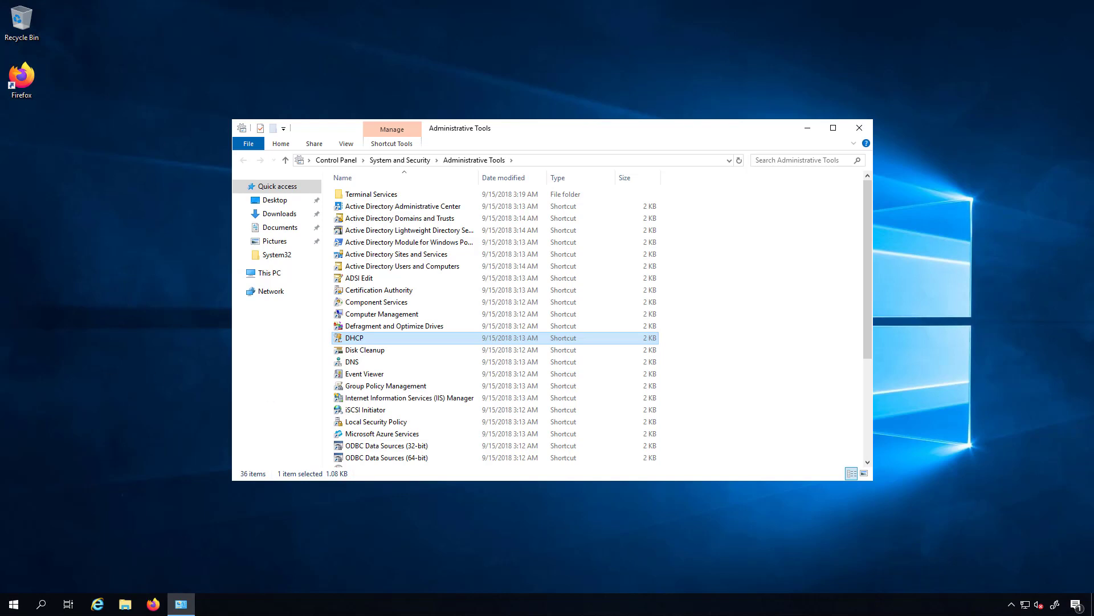
pyautogui.click(356, 364)
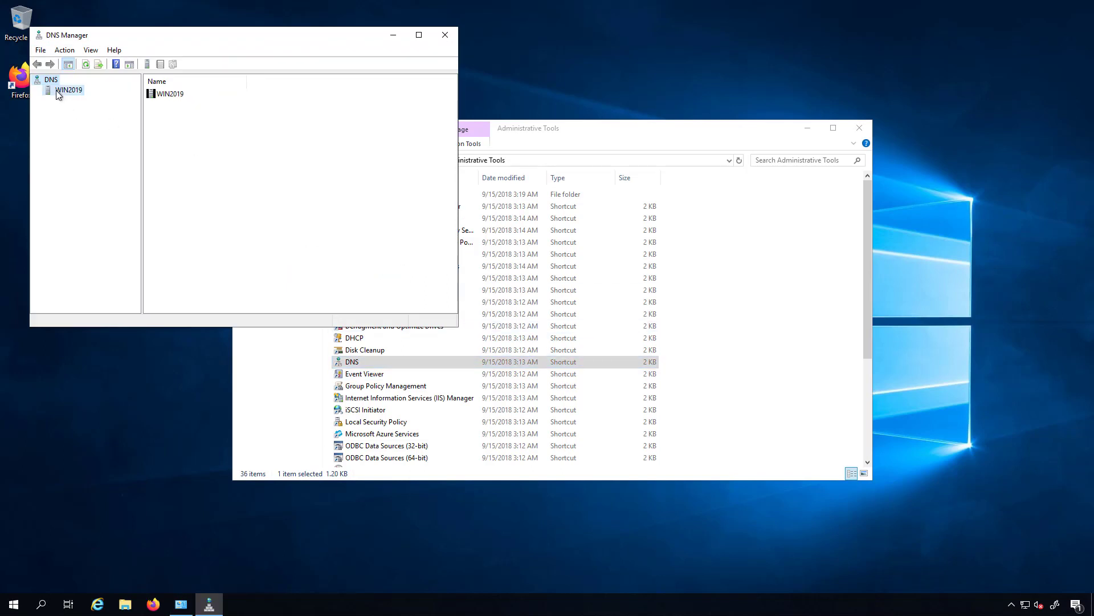
# - Start a new zone under WIN2019's Reverse Lookup Zones
pyautogui.doubleClick(56, 90)
pyautogui.click(94, 112)
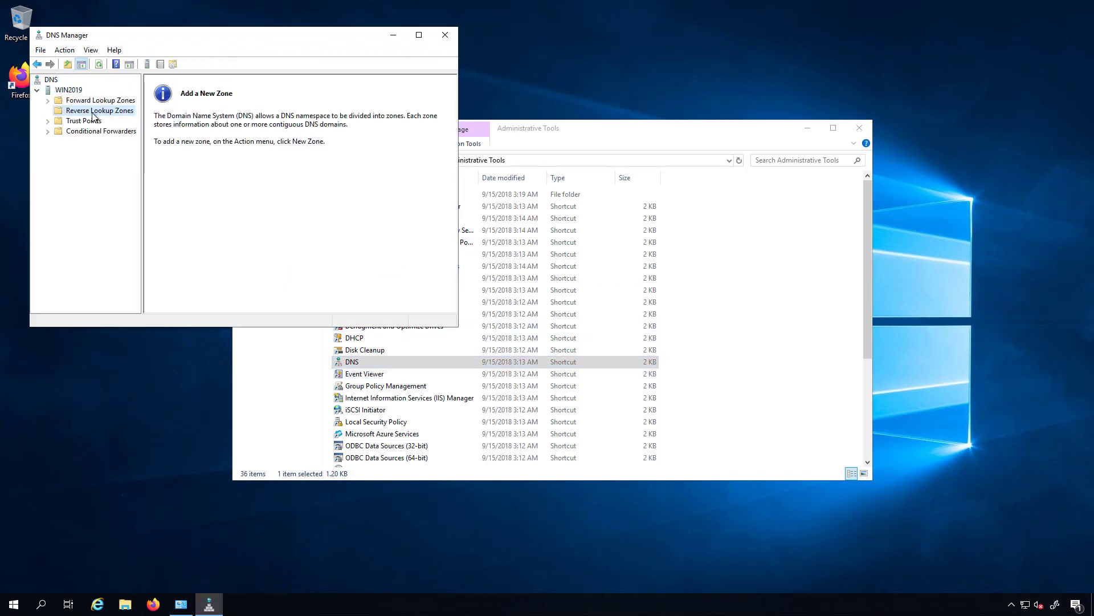
pyautogui.rightClick(95, 112)
pyautogui.click(129, 117)
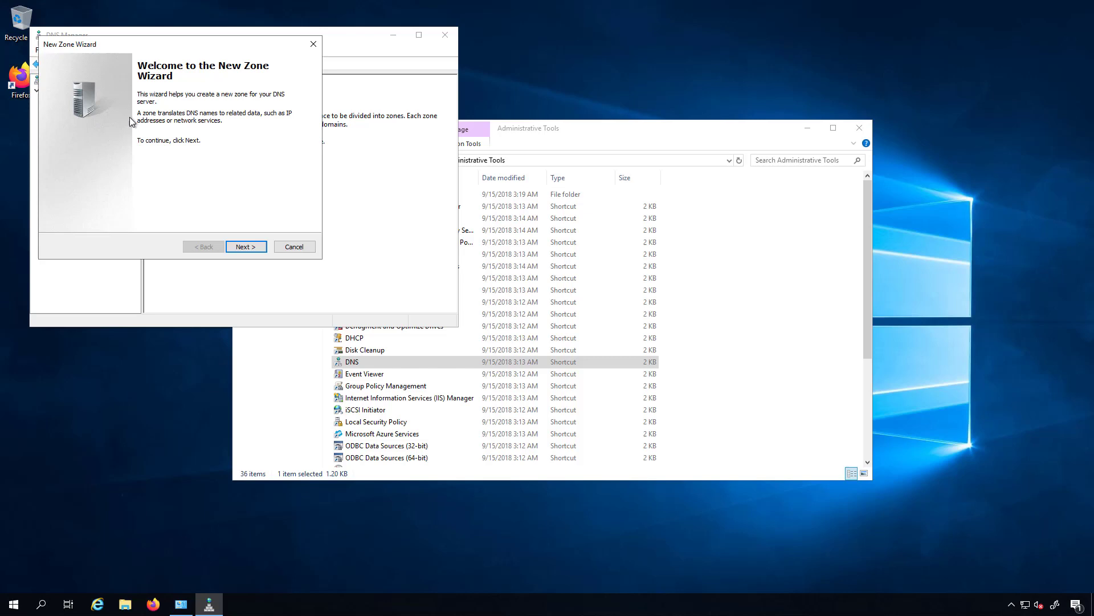
# - Choose a primary AD-integrated zone, domain-wide replication, and IPv4 reverse lookup, then switch to the subnet notes
pyautogui.click(251, 246)
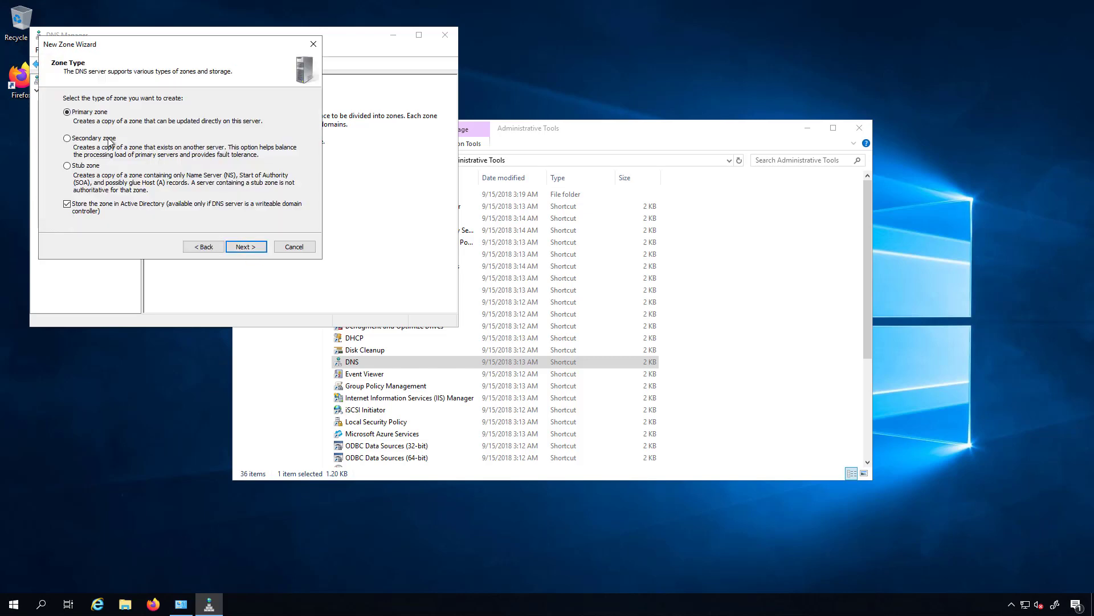
pyautogui.click(246, 248)
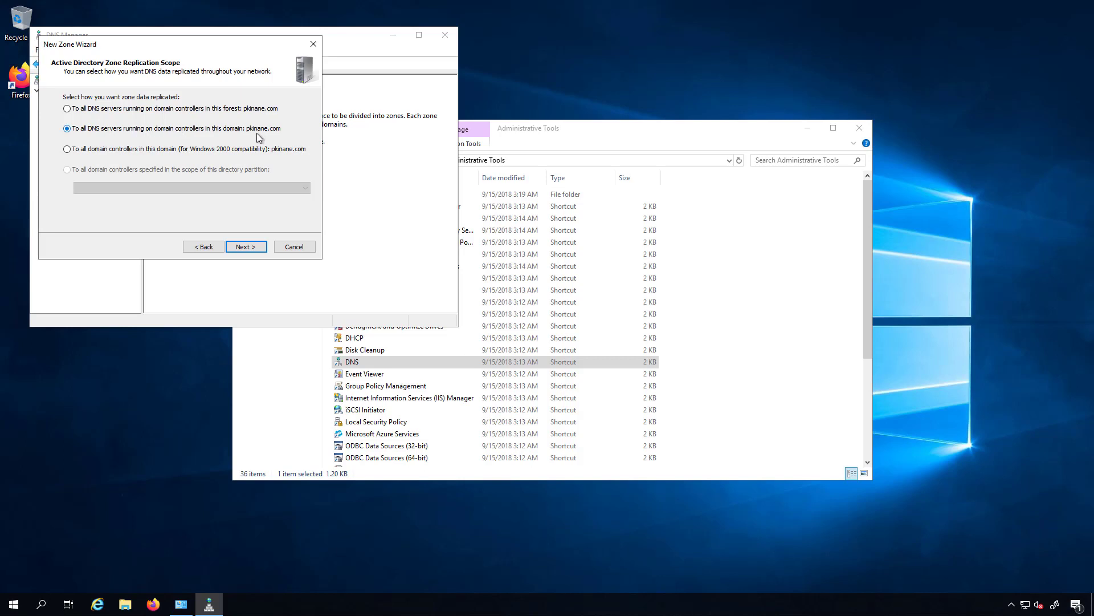
pyautogui.click(259, 248)
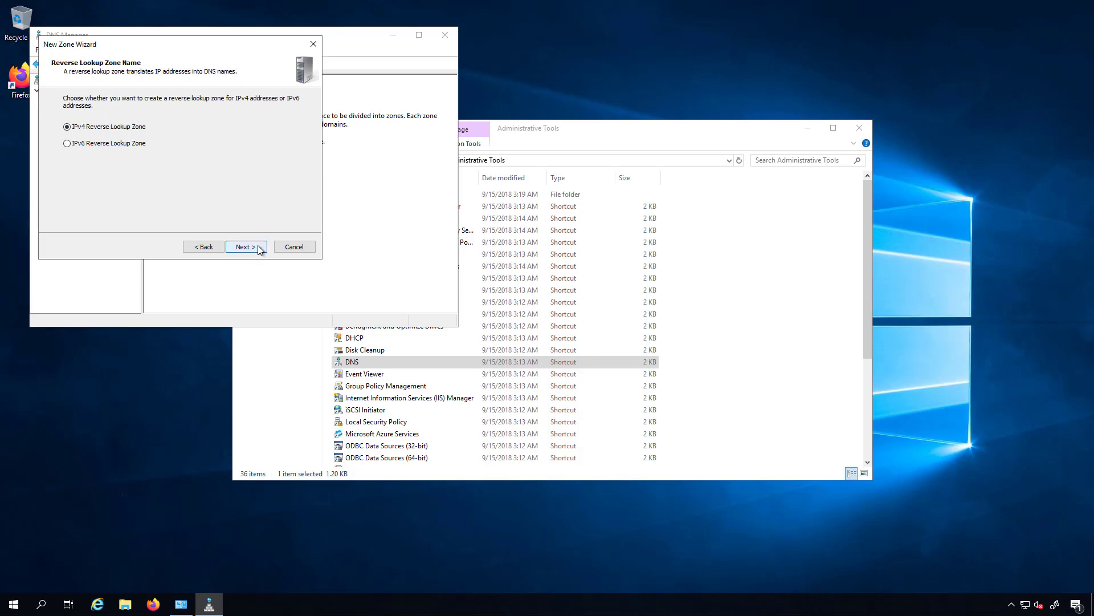
pyautogui.click(258, 246)
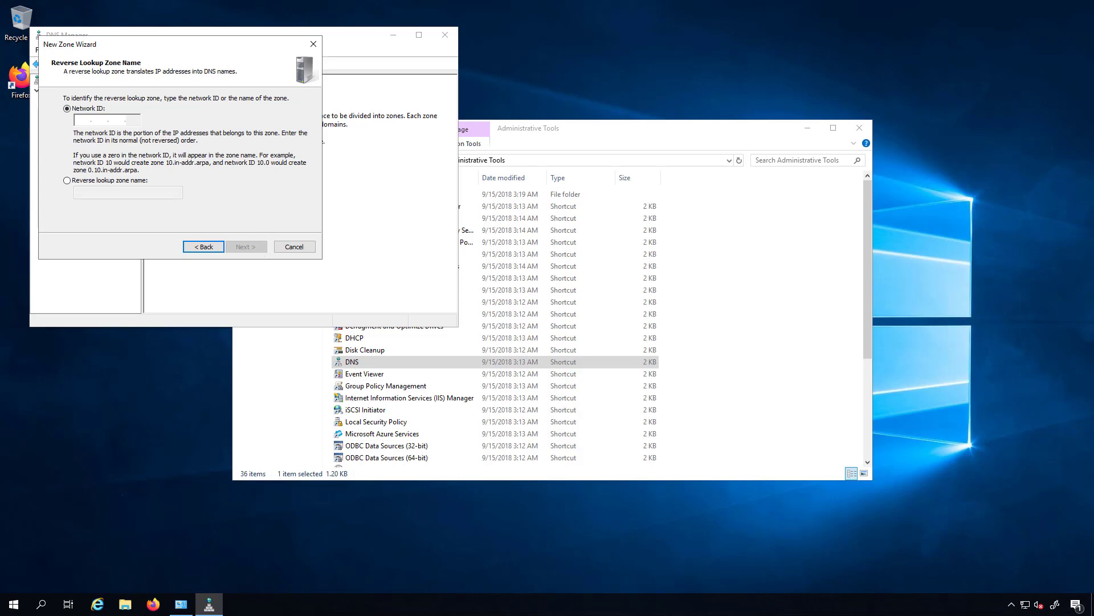
pyautogui.hotkey('alt', 'Tab')
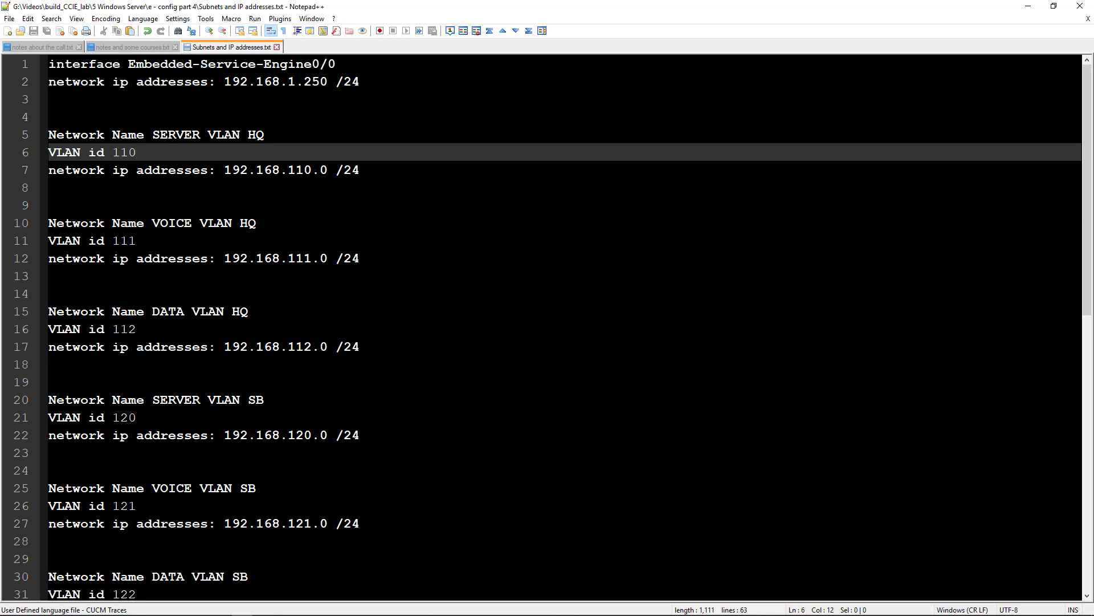
# - Copy the 192.168.110. prefix from line 7 of the subnet notes in Notepad++
pyautogui.scroll(-11, 548, 328)
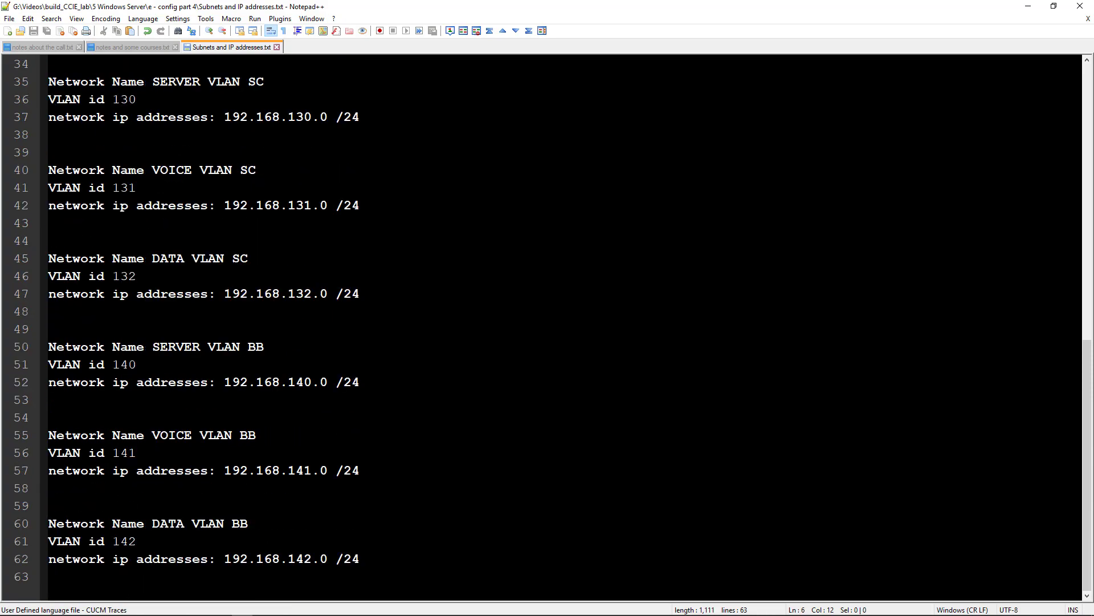
pyautogui.scroll(11, 547, 329)
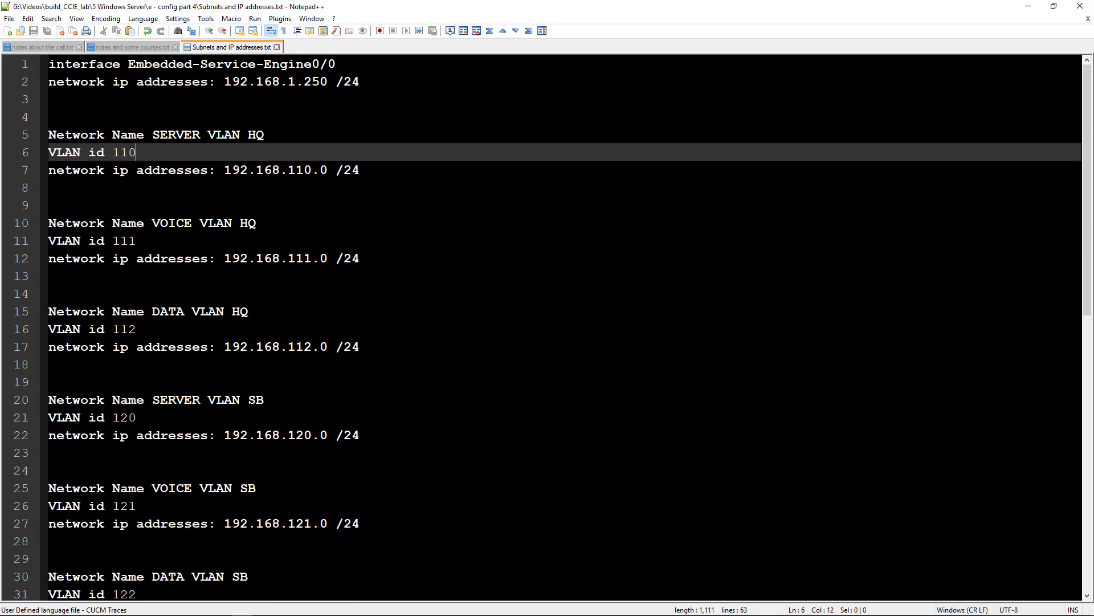
pyautogui.click(314, 199)
pyautogui.moveTo(224, 170); pyautogui.dragTo(320, 170)
pyautogui.hotkey('ctrl', 'c')
pyautogui.rightClick(308, 171)
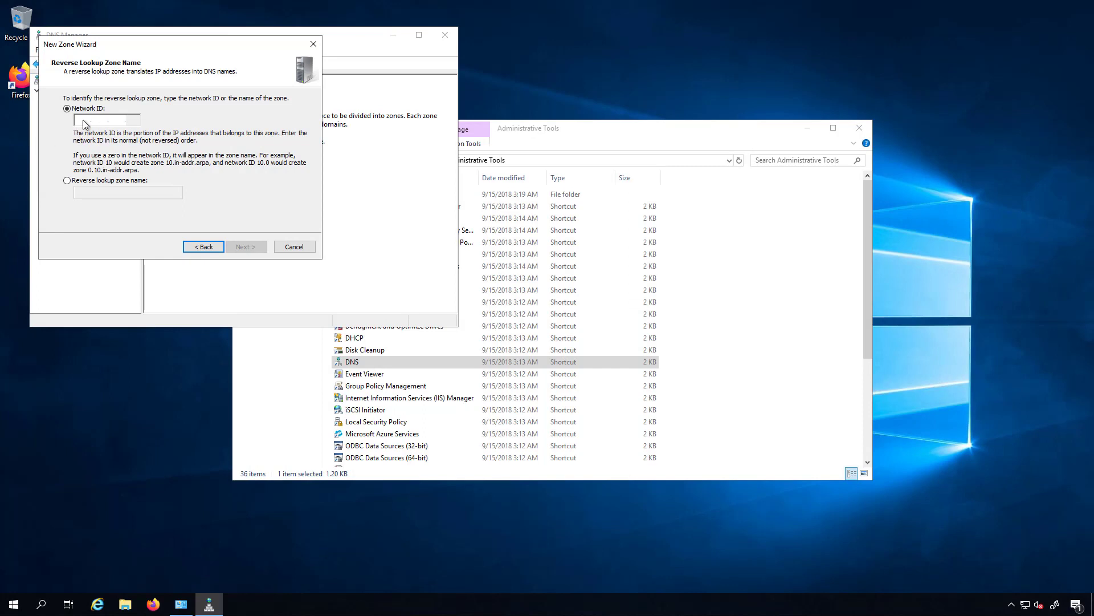
# - Create the reverse zone for network ID 192.168.110, allowing nonsecure and secure dynamic updates
pyautogui.click(84, 120)
pyautogui.hotkey('ctrl', 'v')
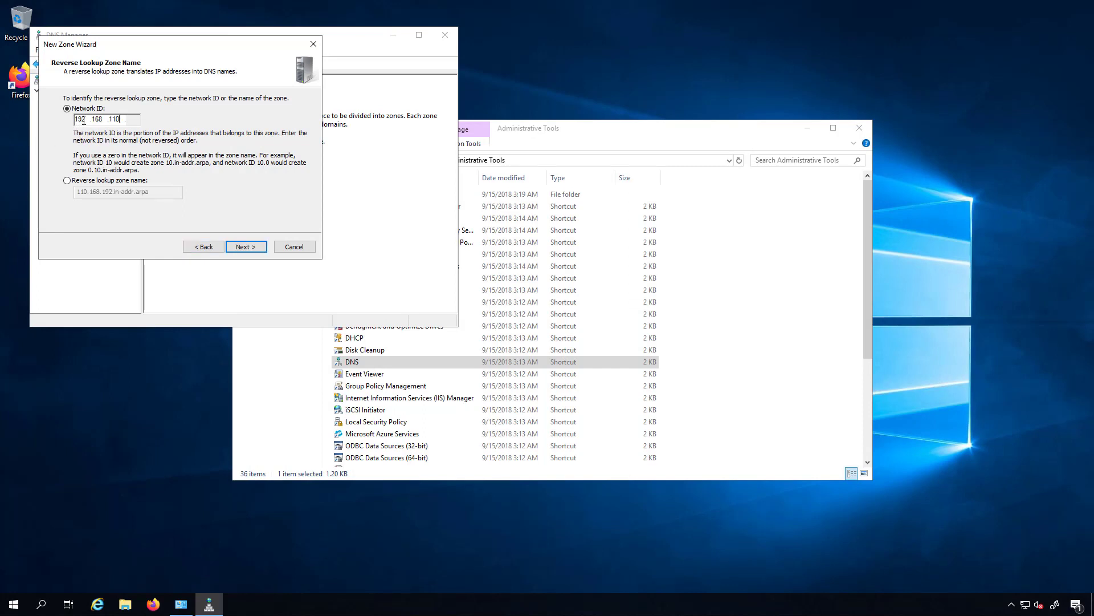
pyautogui.click(255, 248)
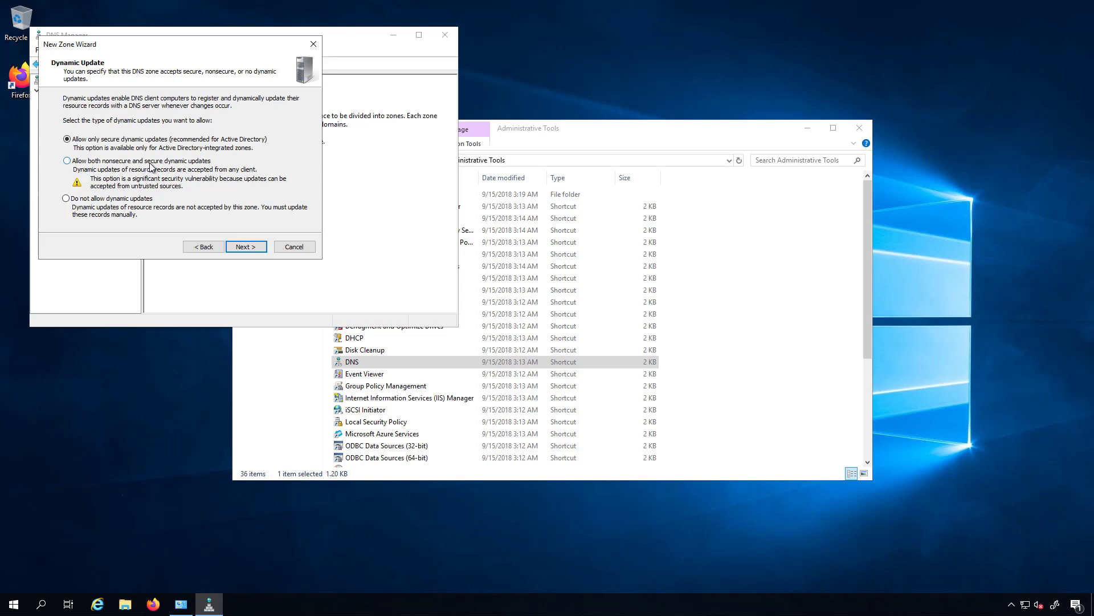
pyautogui.click(68, 161)
pyautogui.click(245, 247)
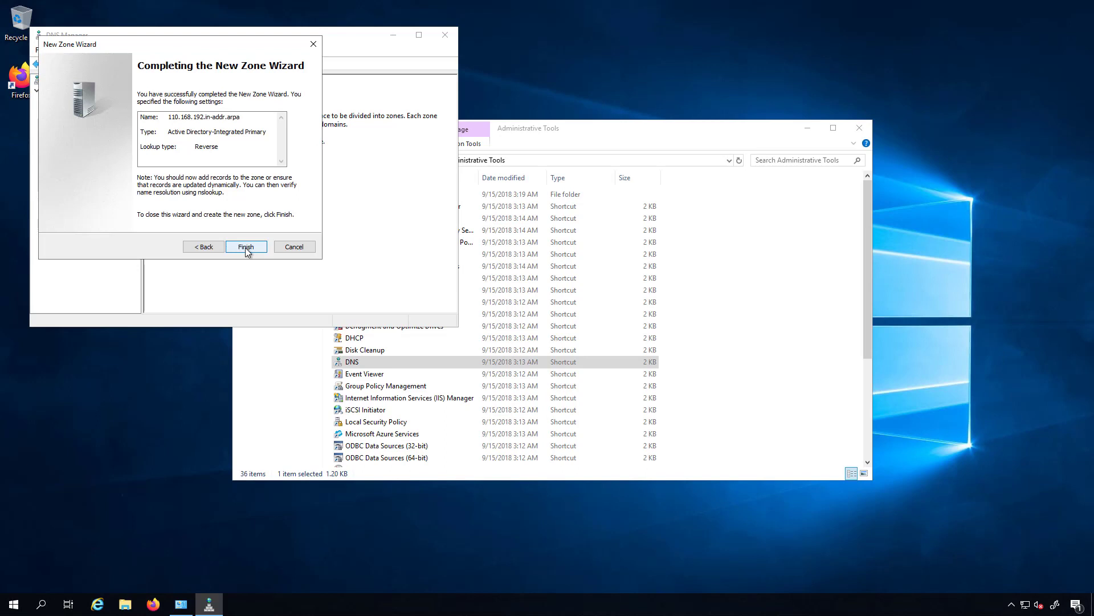
pyautogui.click(246, 246)
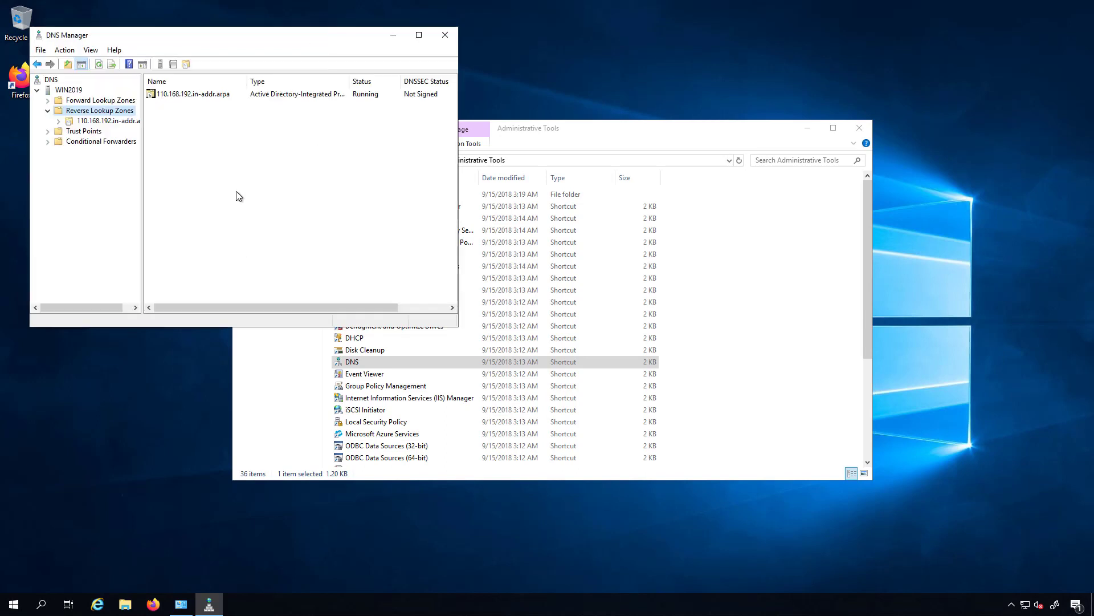
# - View the new 110.168.192.in-addr.arpa zone, then the Forward Lookup Zones
pyautogui.click(89, 122)
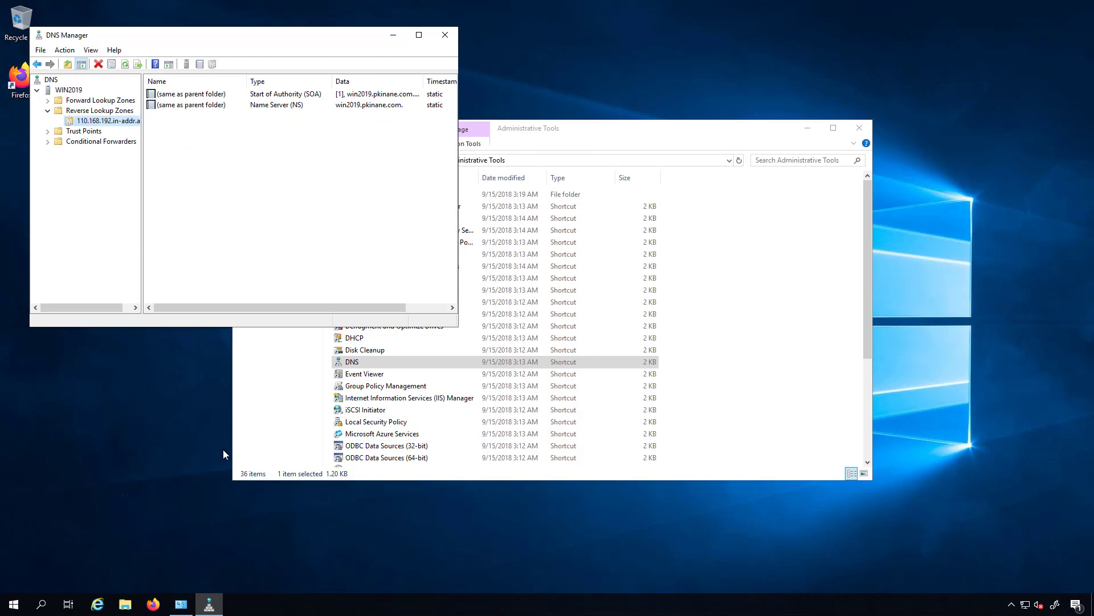
pyautogui.click(86, 102)
pyautogui.rightClick(87, 103)
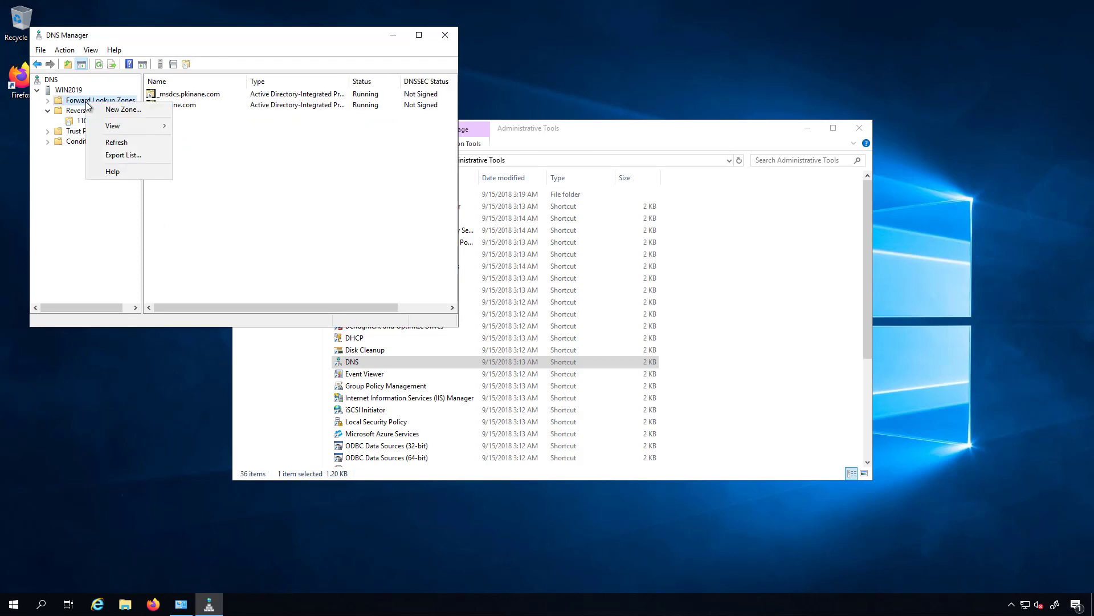
# - Start a new host record in the pkinane.com forward zone
pyautogui.click(48, 100)
pyautogui.click(93, 123)
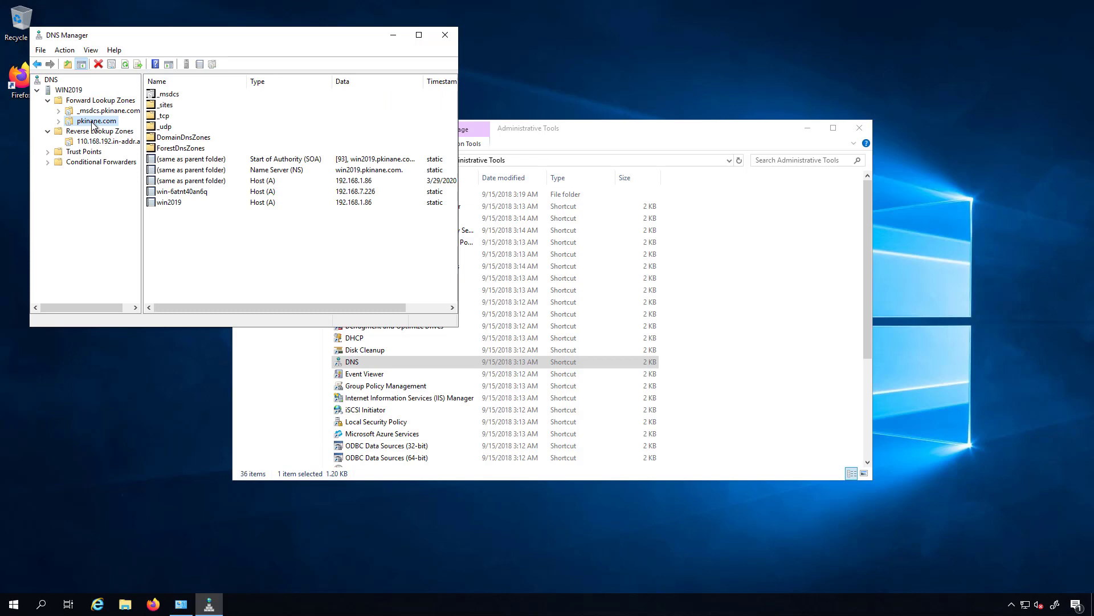
pyautogui.rightClick(93, 124)
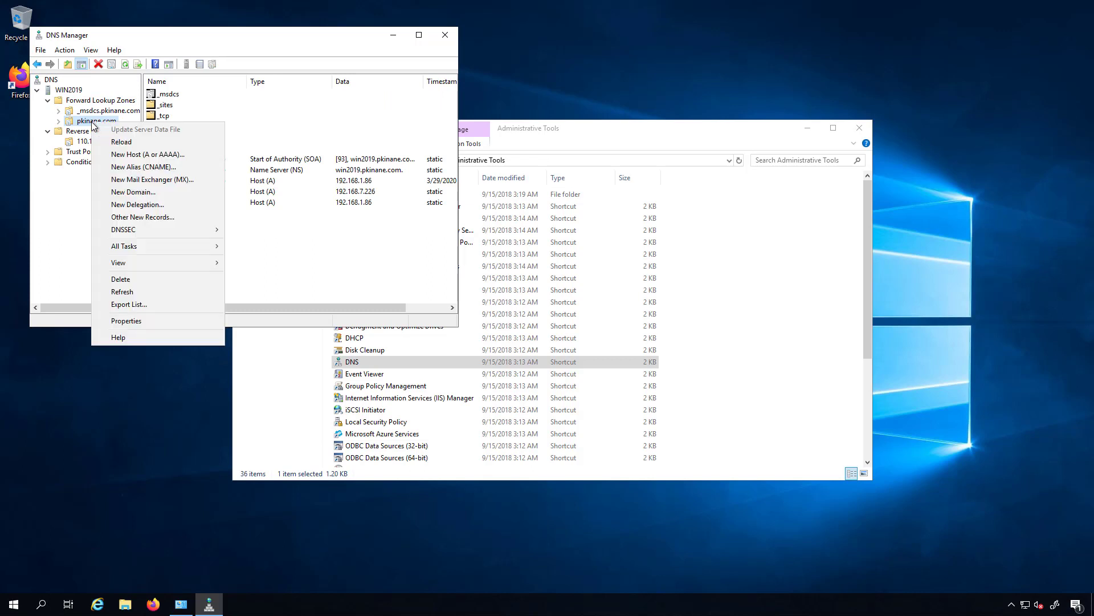
pyautogui.click(145, 154)
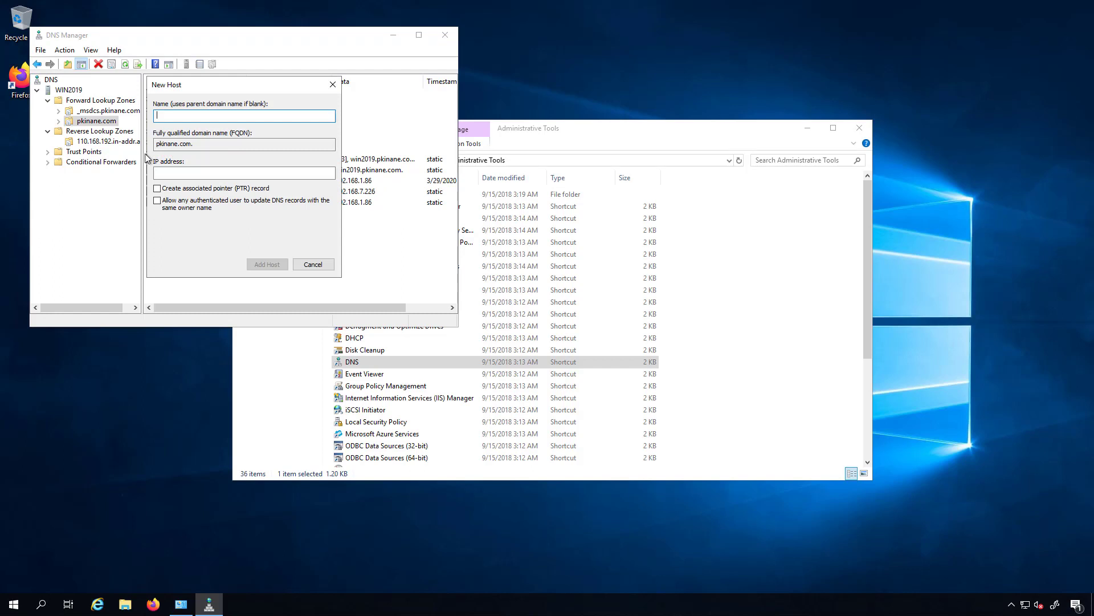
# - Add host hqcucmpub at 192.168.110.5 with an associated PTR record
pyautogui.write('hqcucmpub')
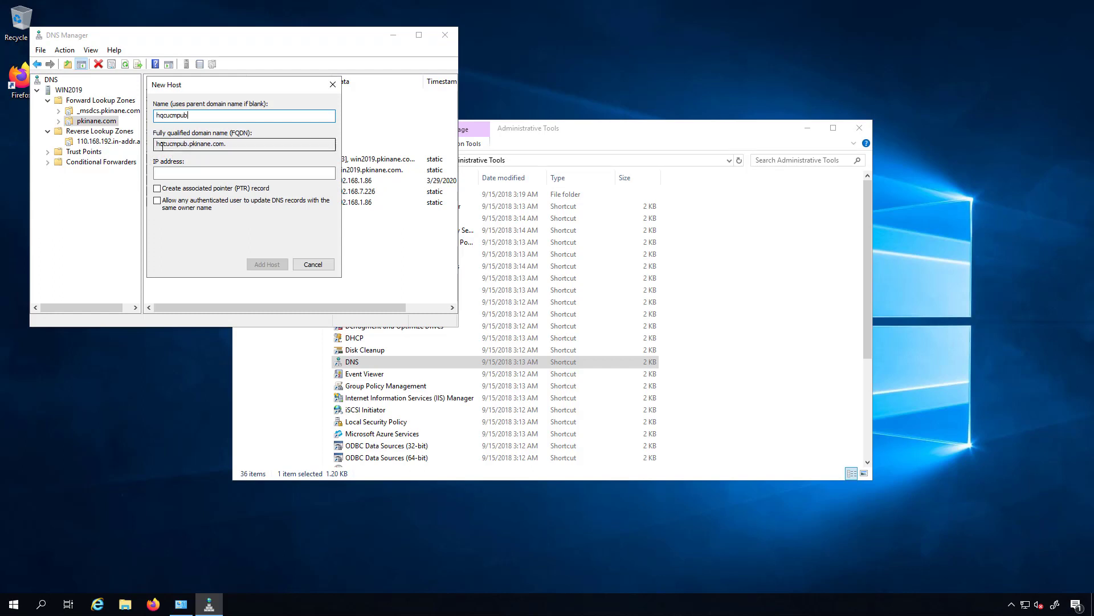
pyautogui.click(194, 173)
pyautogui.write('.1 /24')
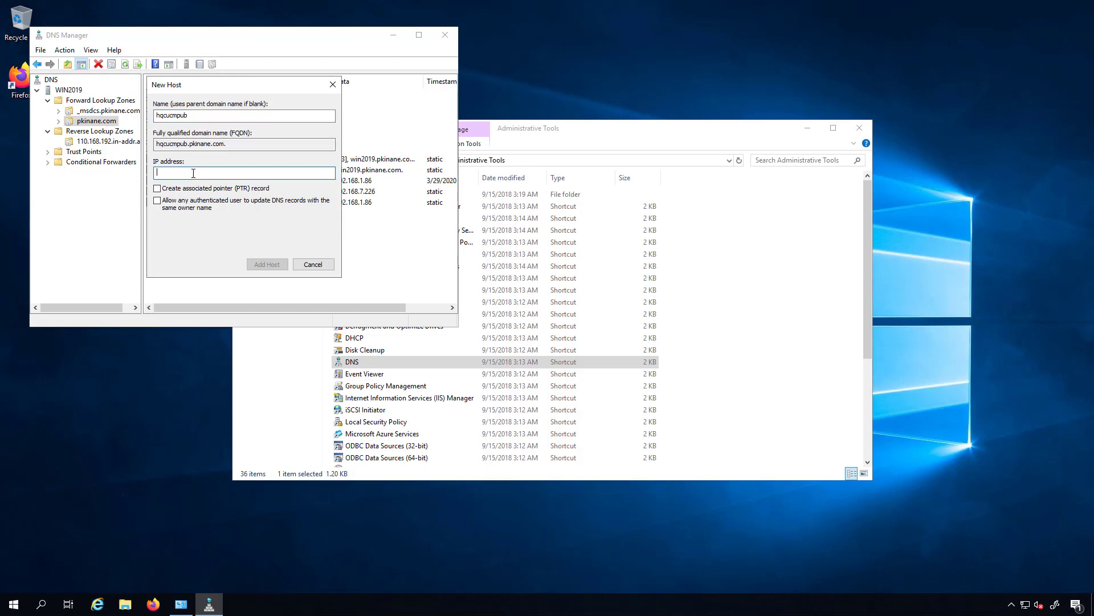
pyautogui.moveTo(195, 173); pyautogui.dragTo(139, 177)
pyautogui.press('BackSpace')
pyautogui.write('192.168.110.5')
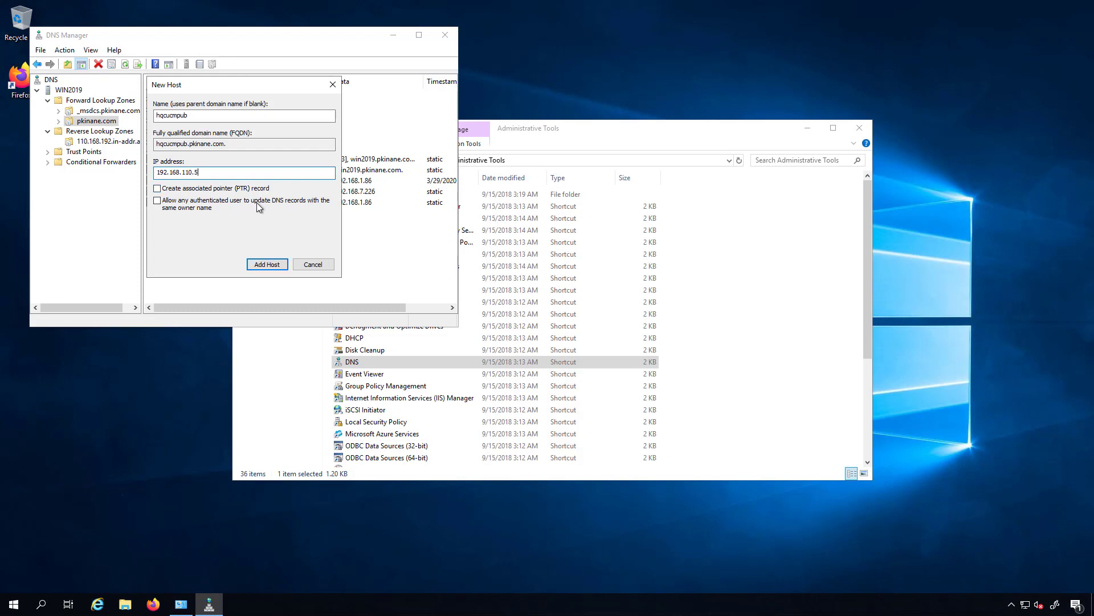
pyautogui.click(162, 191)
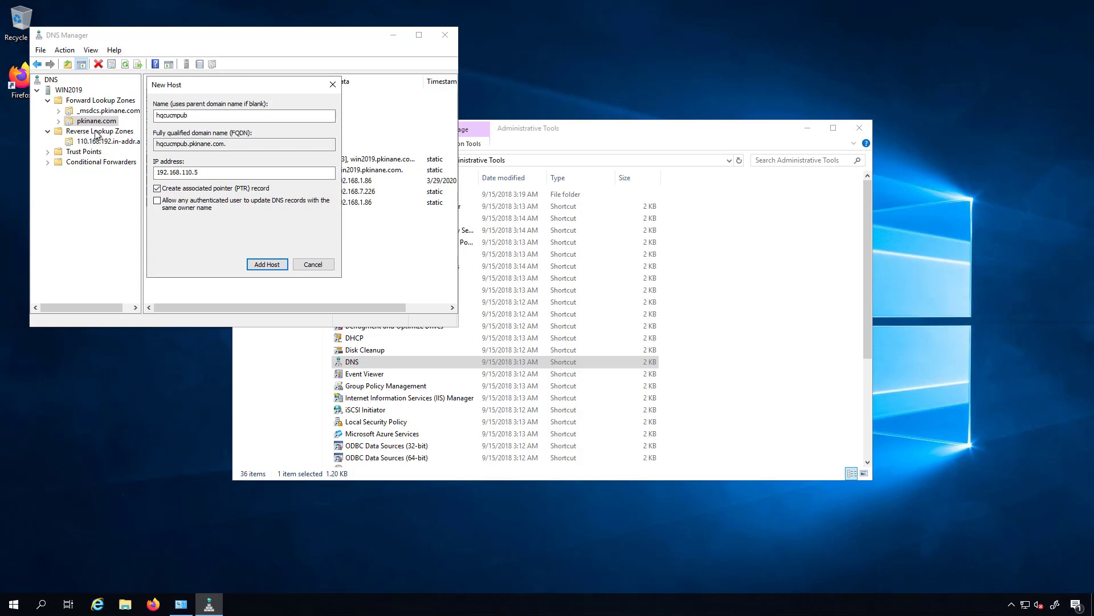
pyautogui.click(278, 263)
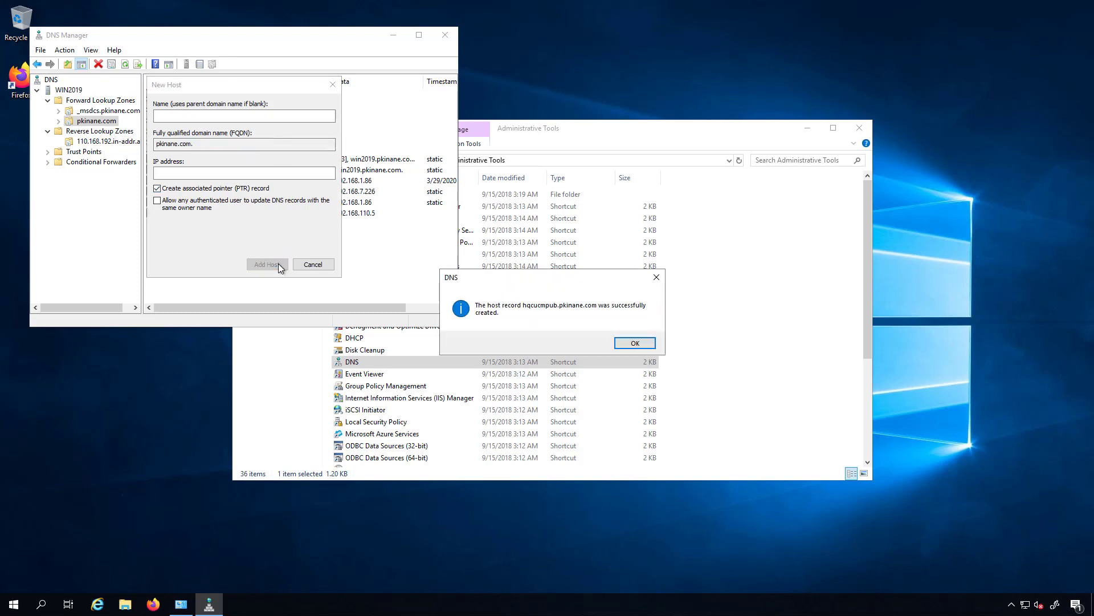
pyautogui.click(641, 344)
pyautogui.click(308, 265)
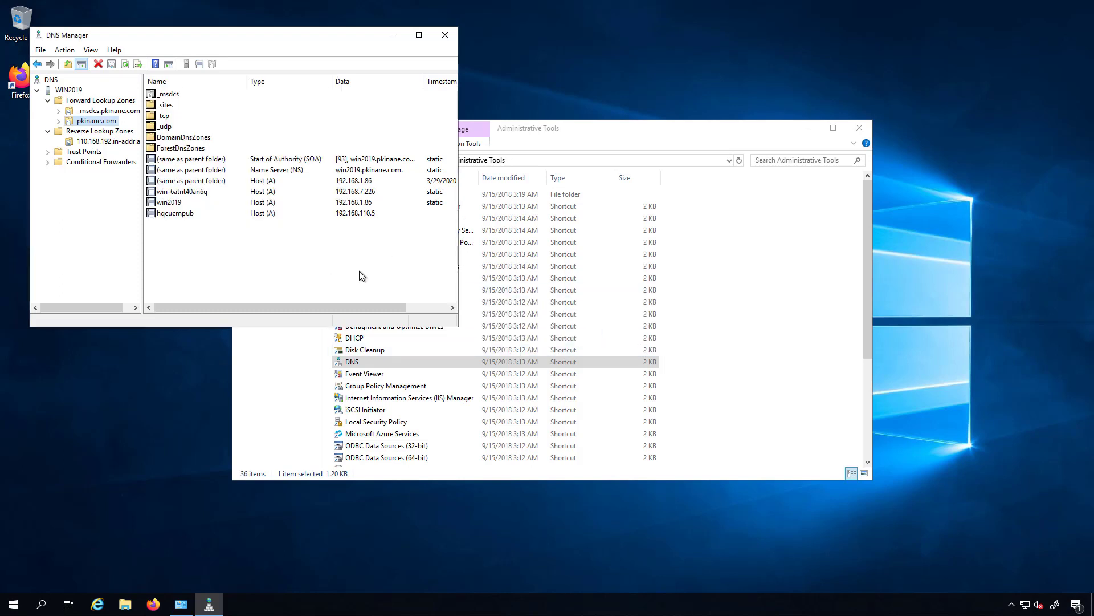
# - Refresh pkinane.com and the 110.168.192.in-addr.arpa zone to confirm hqcucmpub and its PTR record
pyautogui.click(126, 65)
pyautogui.click(180, 192)
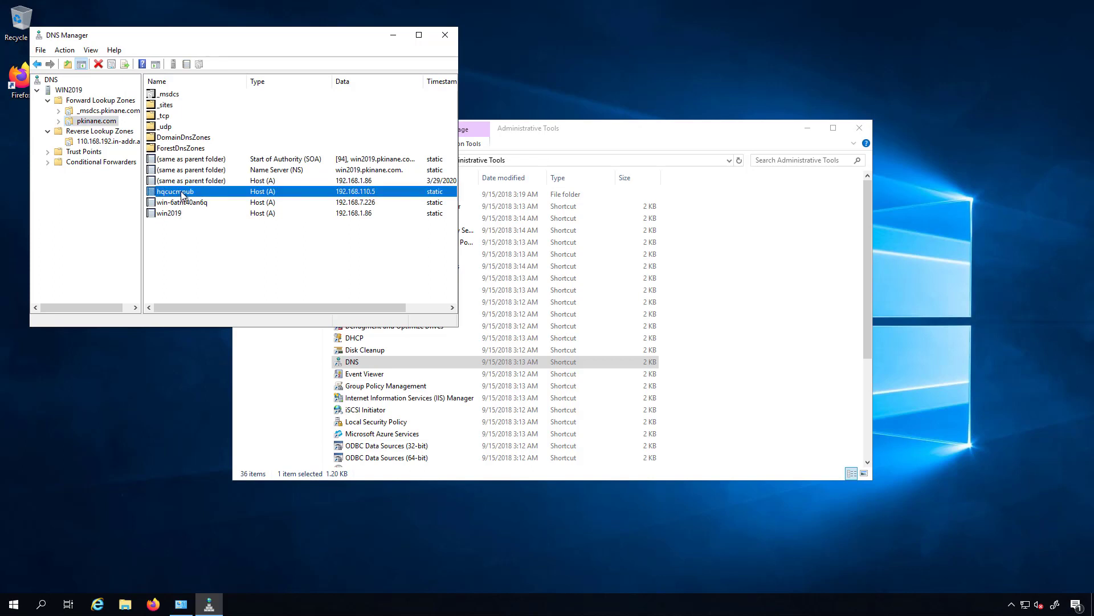
pyautogui.click(103, 142)
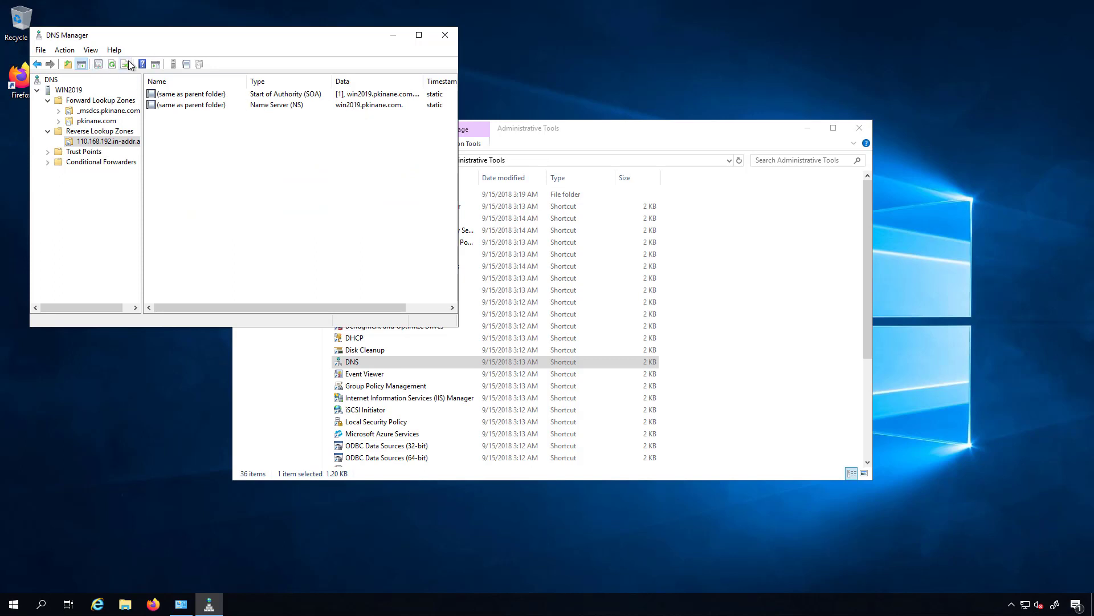
pyautogui.click(114, 65)
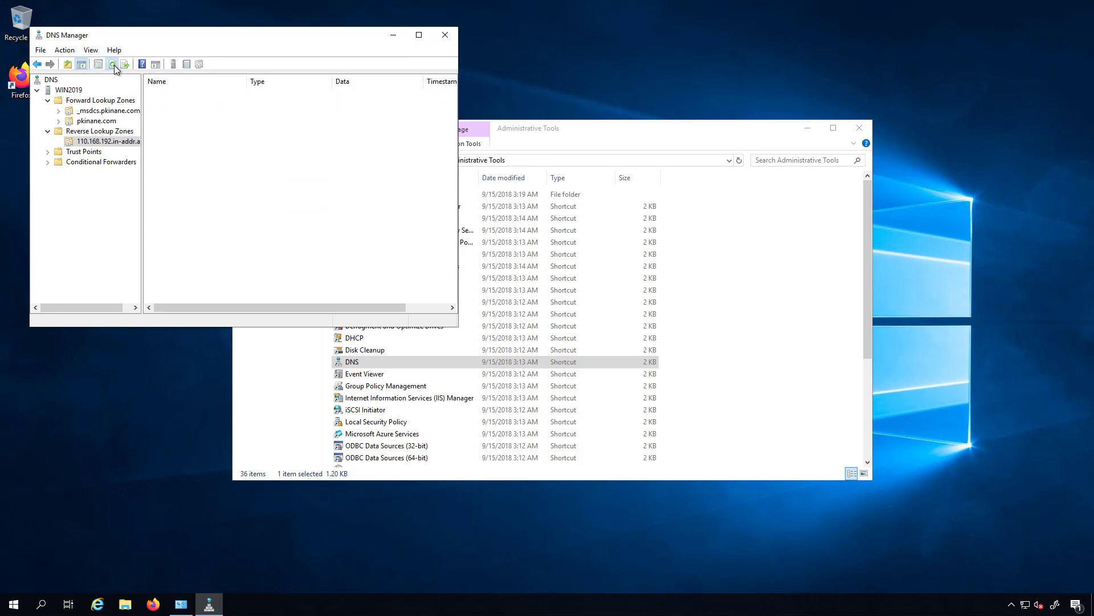
pyautogui.click(203, 115)
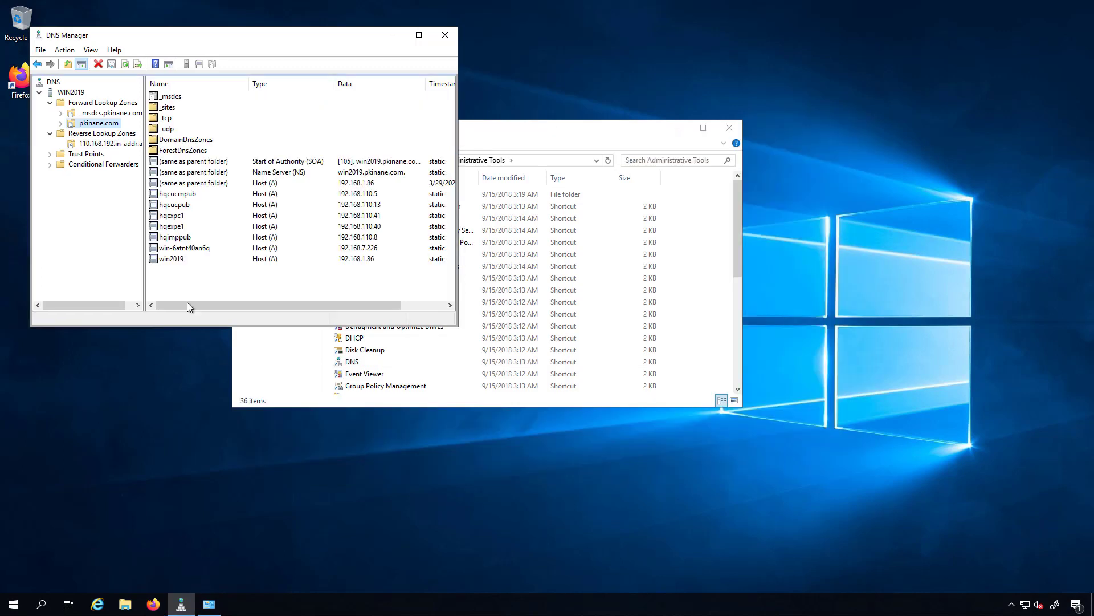
# - Review host records hqexpc1, hqexpe1, hqcucpub, hqcucmpub and hqimppub in pkinane.com
pyautogui.click(182, 218)
pyautogui.click(183, 227)
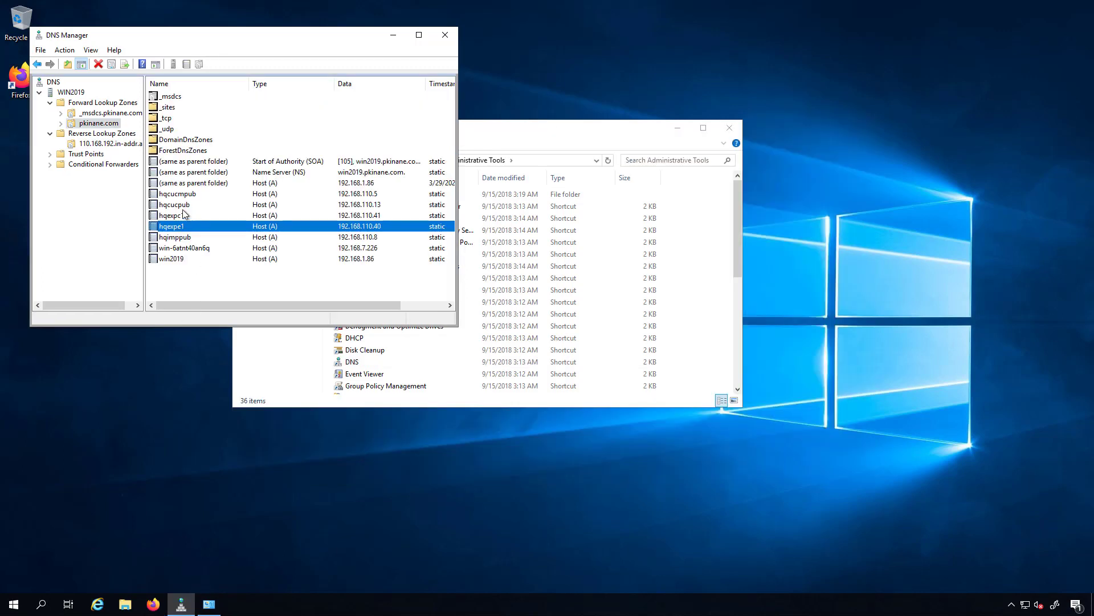
pyautogui.click(188, 205)
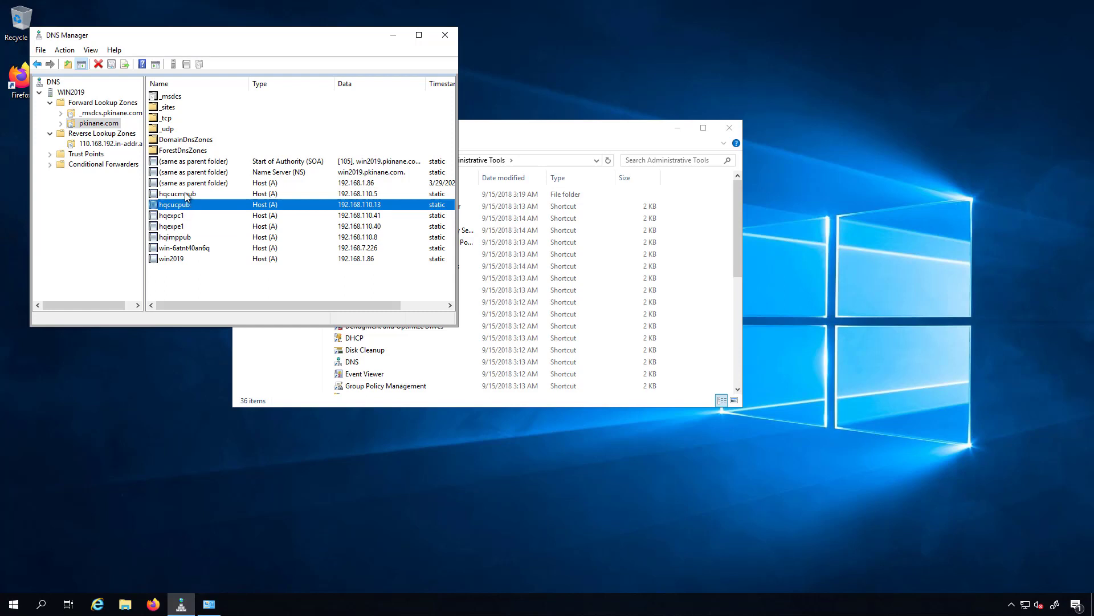
pyautogui.click(189, 195)
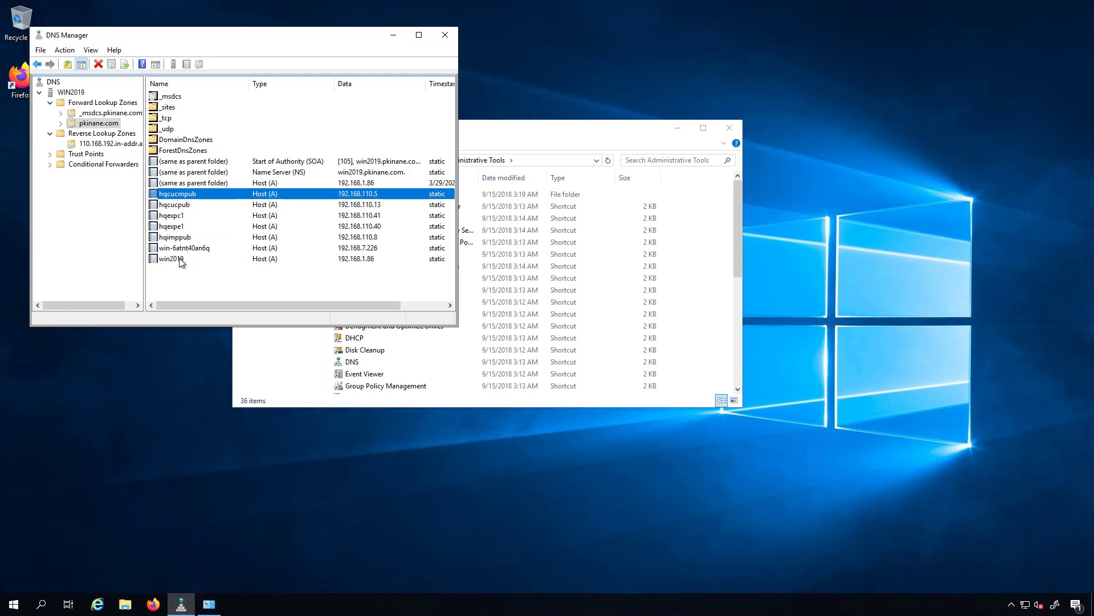
pyautogui.click(182, 237)
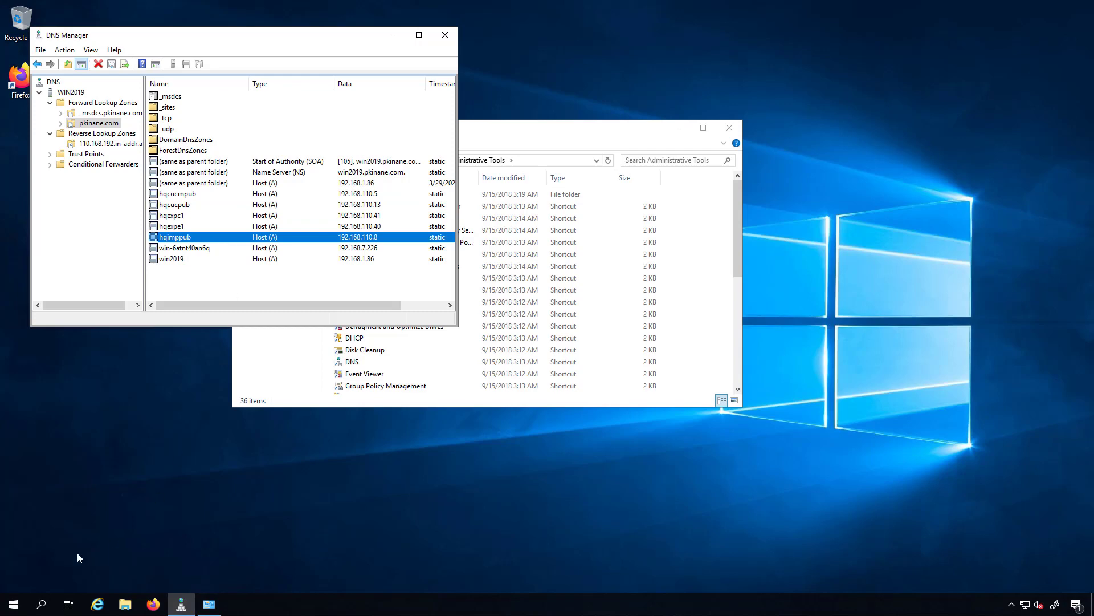
# - From a Command Prompt, confirm nslookup hqcucpub returns hqcucpub.pkinane.com at 192.168.110.13, then close it
pyautogui.click(13, 606)
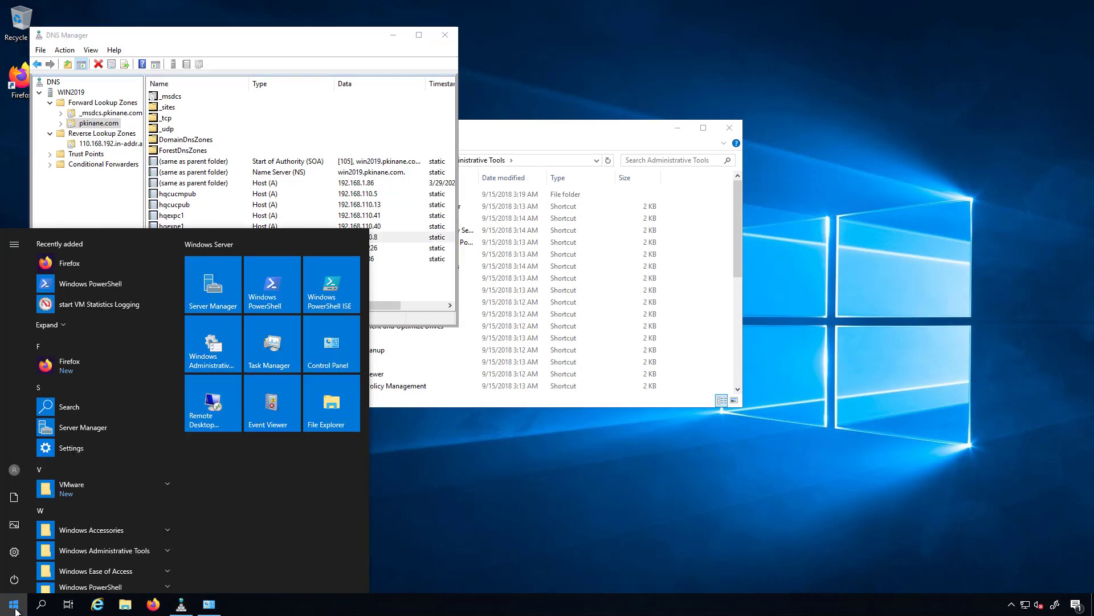
pyautogui.write('cmd')
pyautogui.press('Return')
pyautogui.write('n')
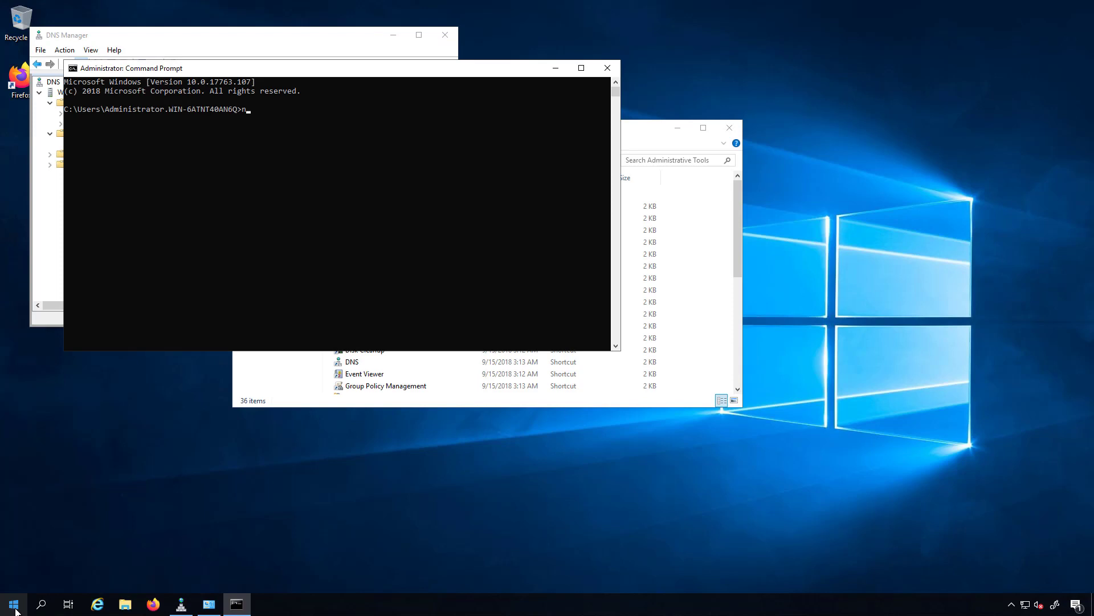
pyautogui.write('slookup hqcucpub')
pyautogui.press('Return')
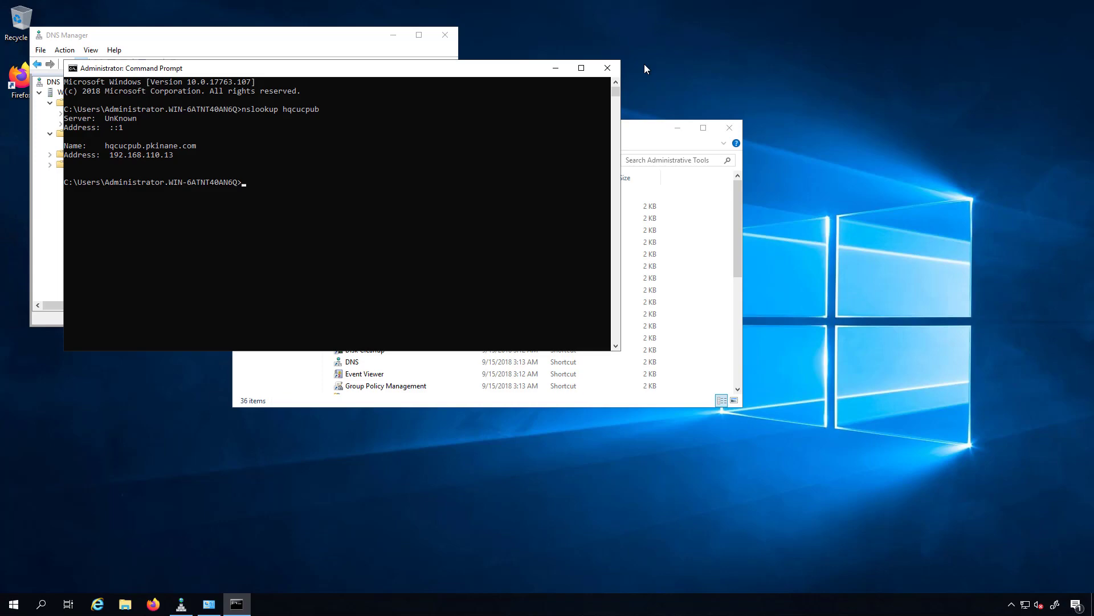
pyautogui.click(612, 68)
# - Close DNS Manager and open the DHCP console with the win2019 server and IPv4 nodes expanded
pyautogui.click(444, 36)
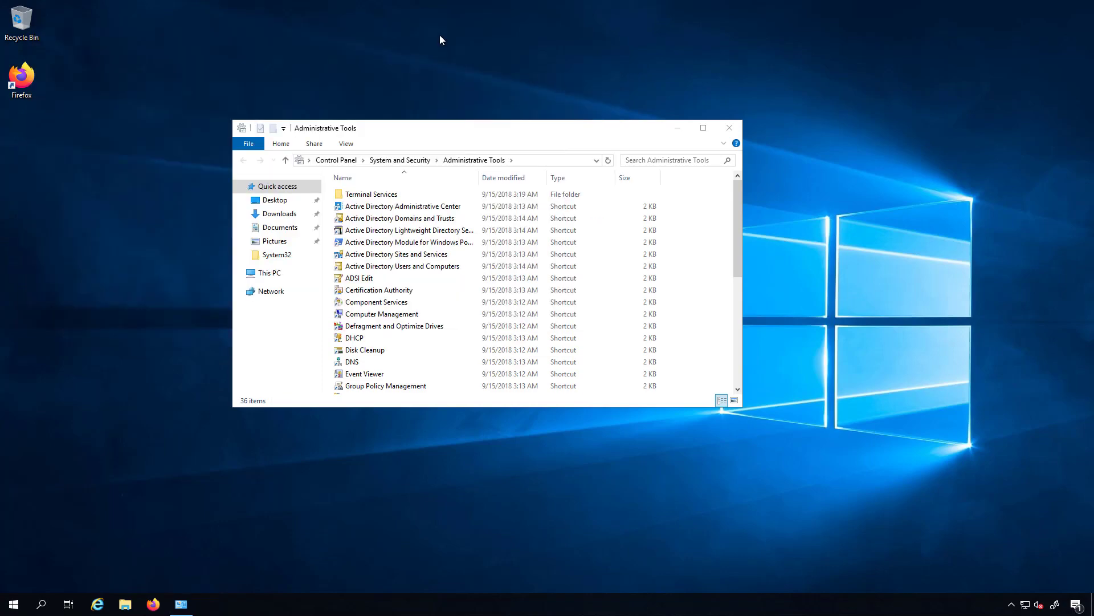
pyautogui.click(382, 340)
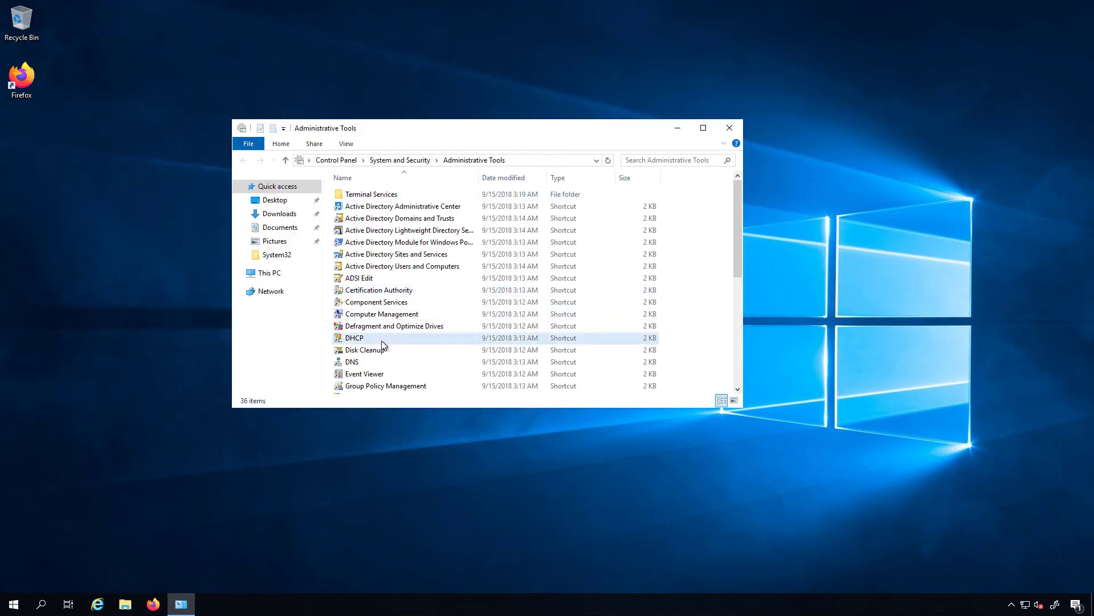
pyautogui.doubleClick(381, 340)
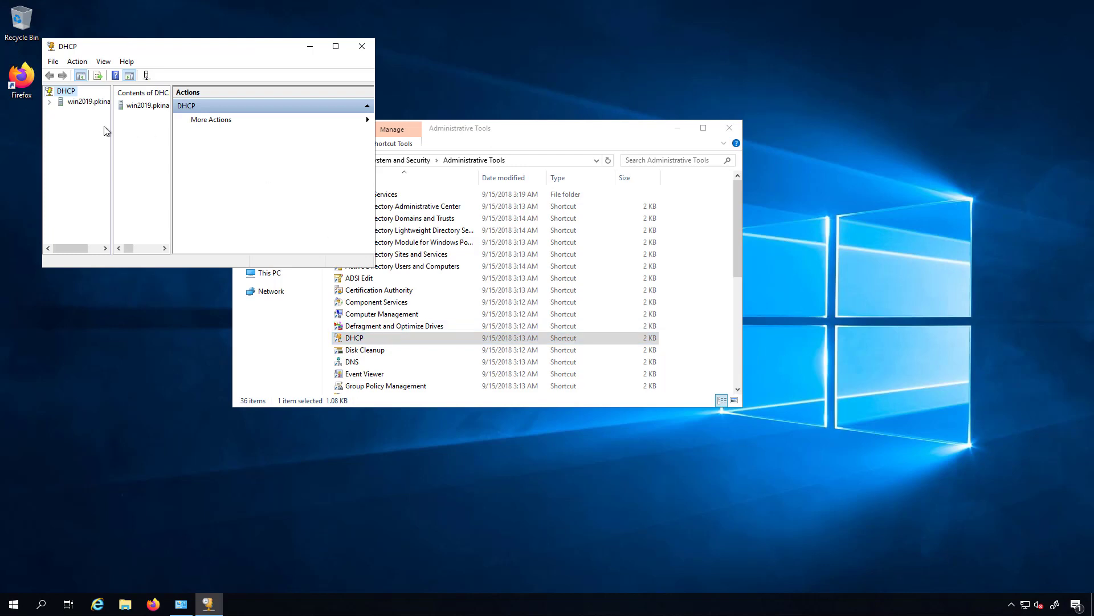
pyautogui.click(49, 101)
pyautogui.moveTo(374, 60); pyautogui.dragTo(649, 80)
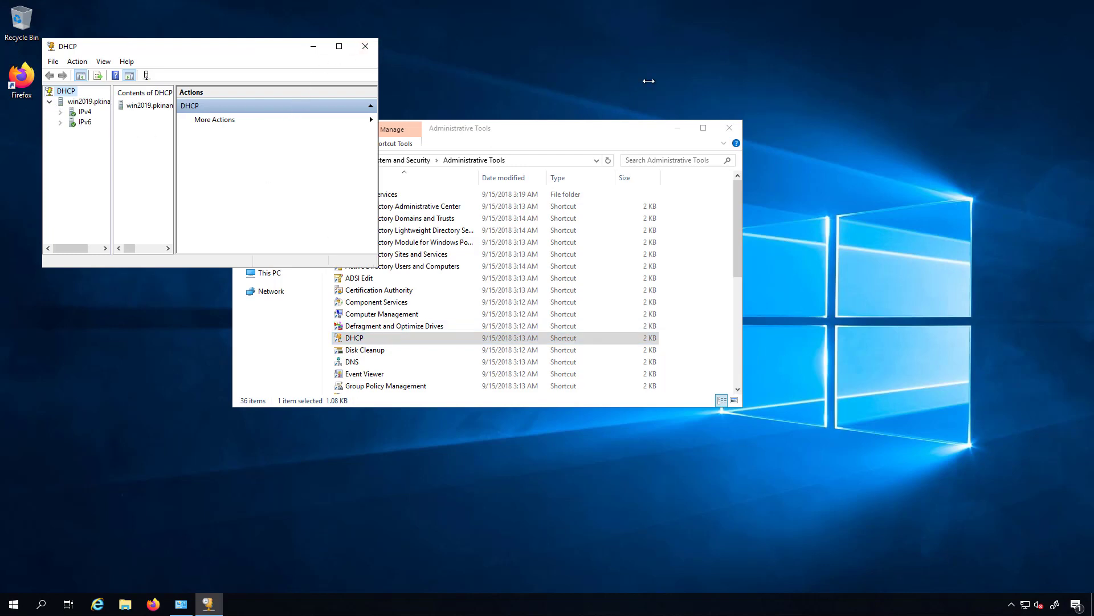
pyautogui.moveTo(112, 143); pyautogui.dragTo(202, 143)
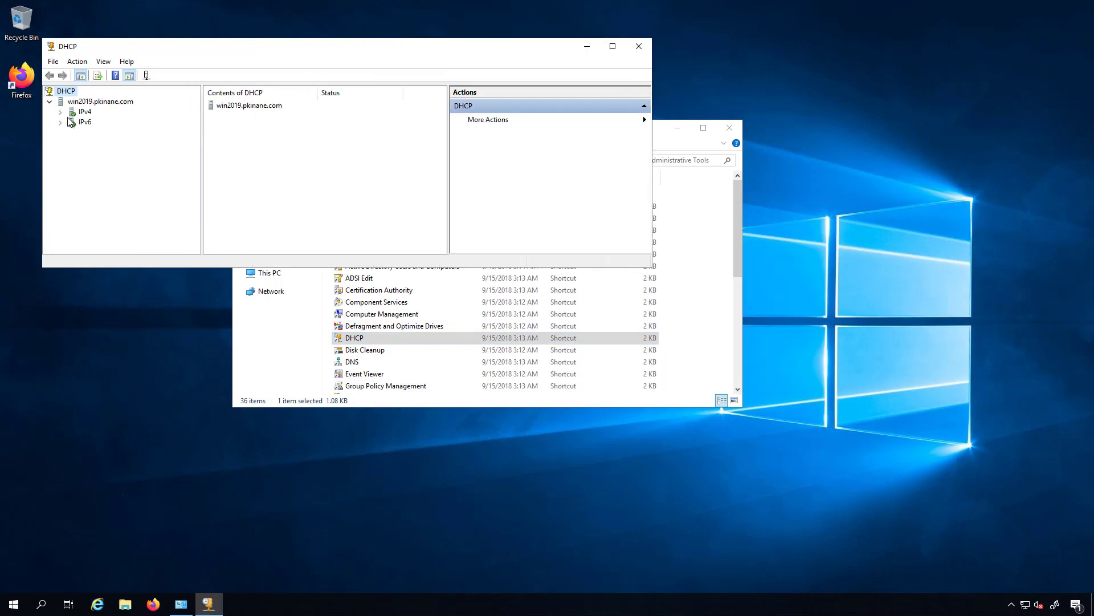
pyautogui.click(60, 113)
pyautogui.click(90, 112)
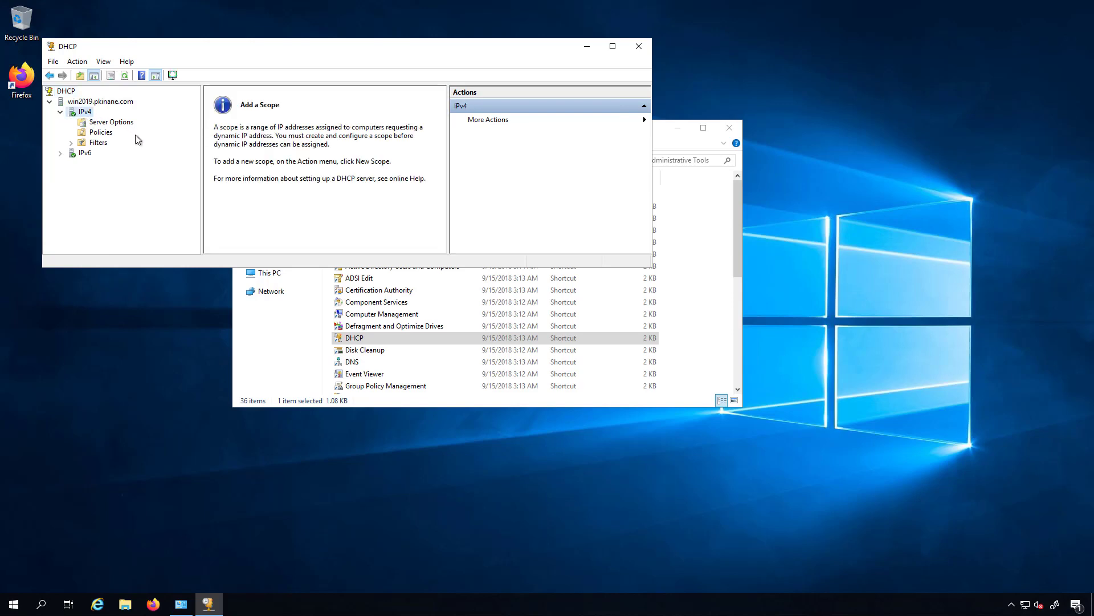
# - Start a new IPv4 scope and name it 'hq voice vlan'
pyautogui.rightClick(89, 114)
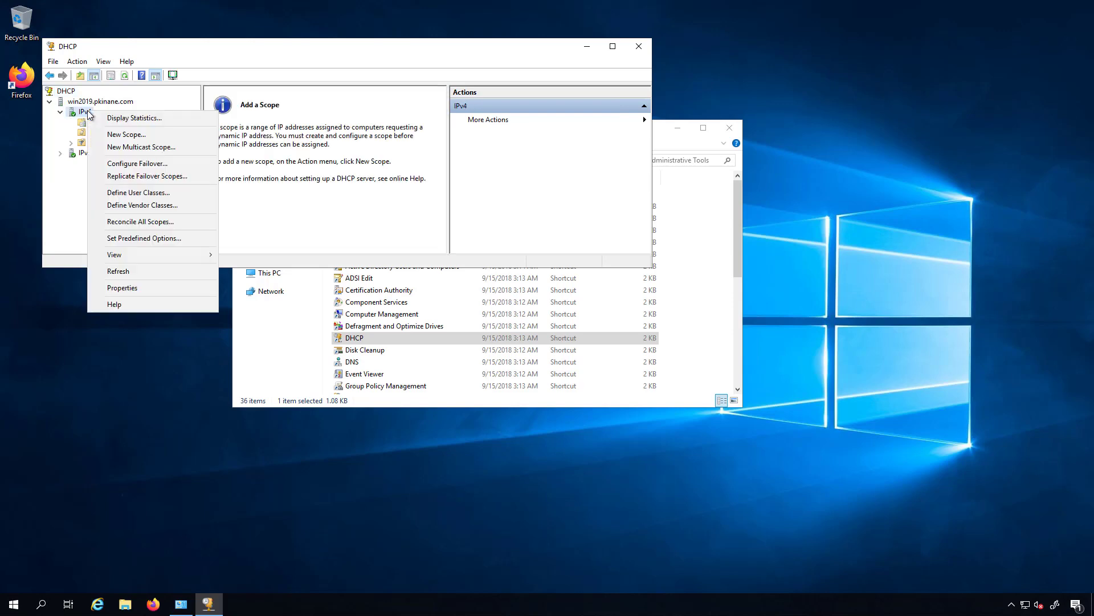
pyautogui.click(126, 134)
pyautogui.click(418, 261)
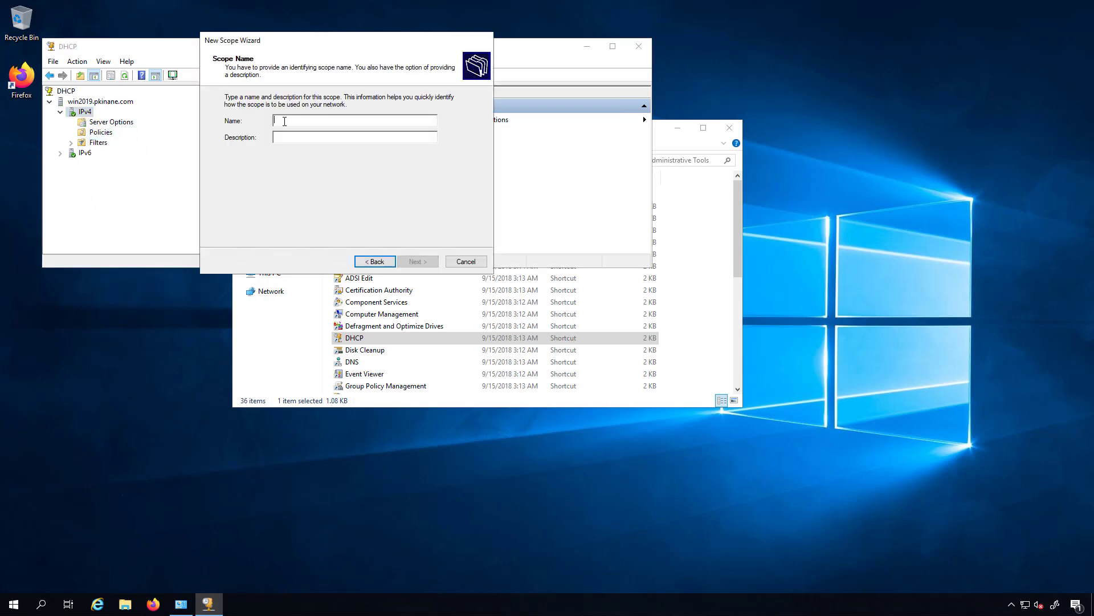
pyautogui.write('hq voice vlan')
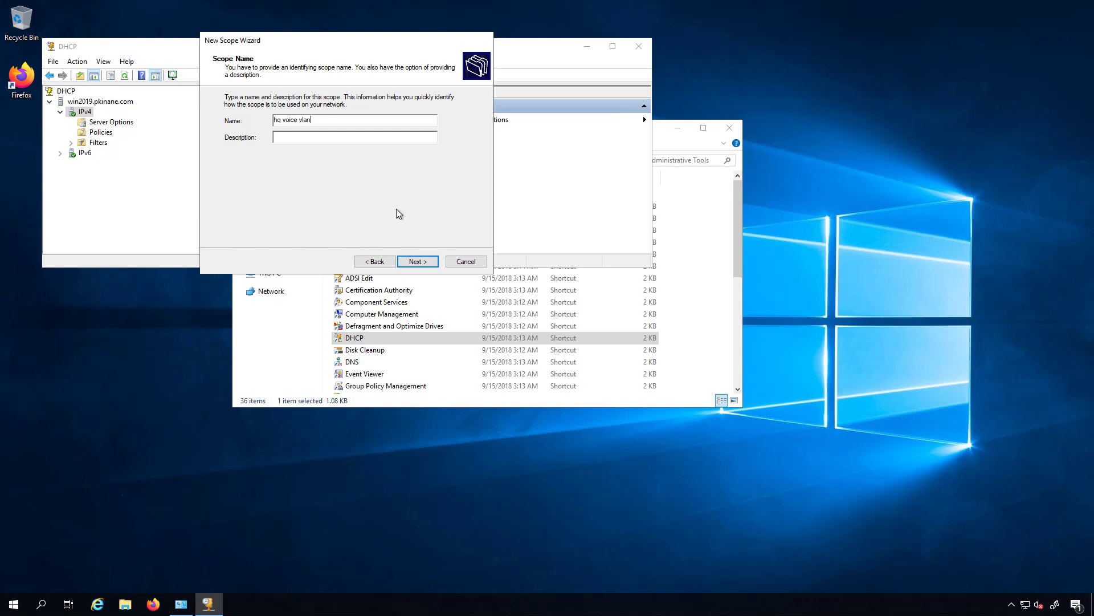
pyautogui.click(433, 261)
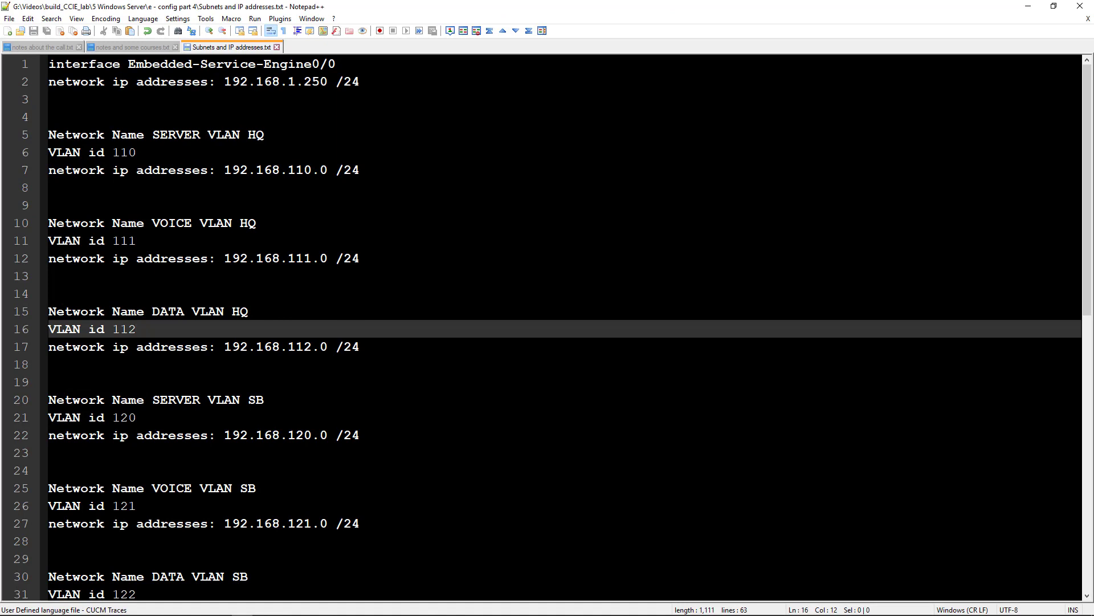
pyautogui.doubleClick(299, 258)
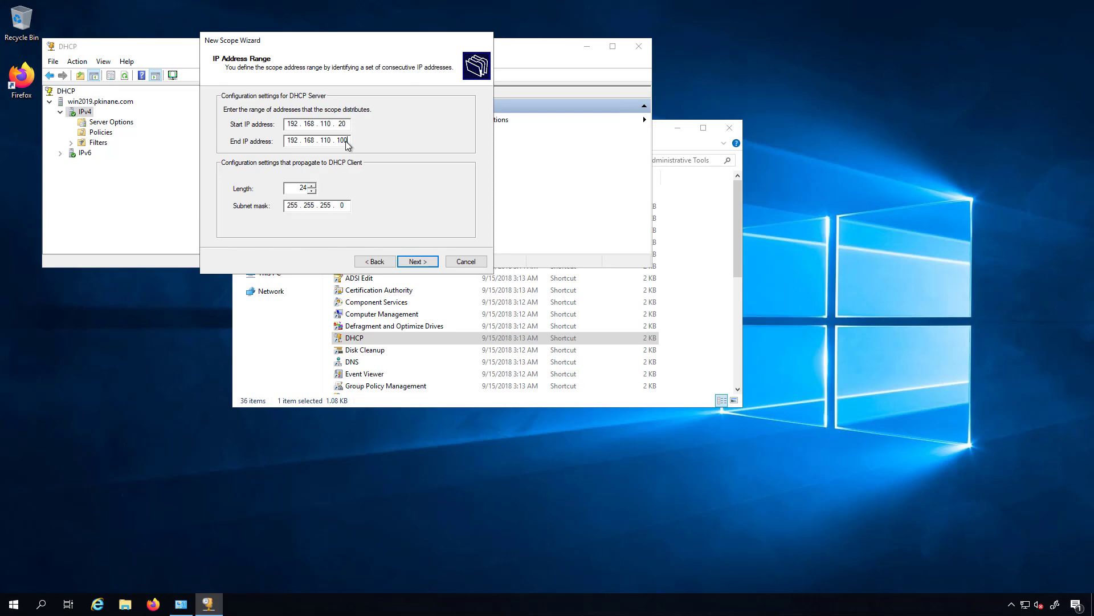
# - Accept the 192.168.110.20–100 range, add no exclusions, and keep the default 8-day lease
pyautogui.click(419, 264)
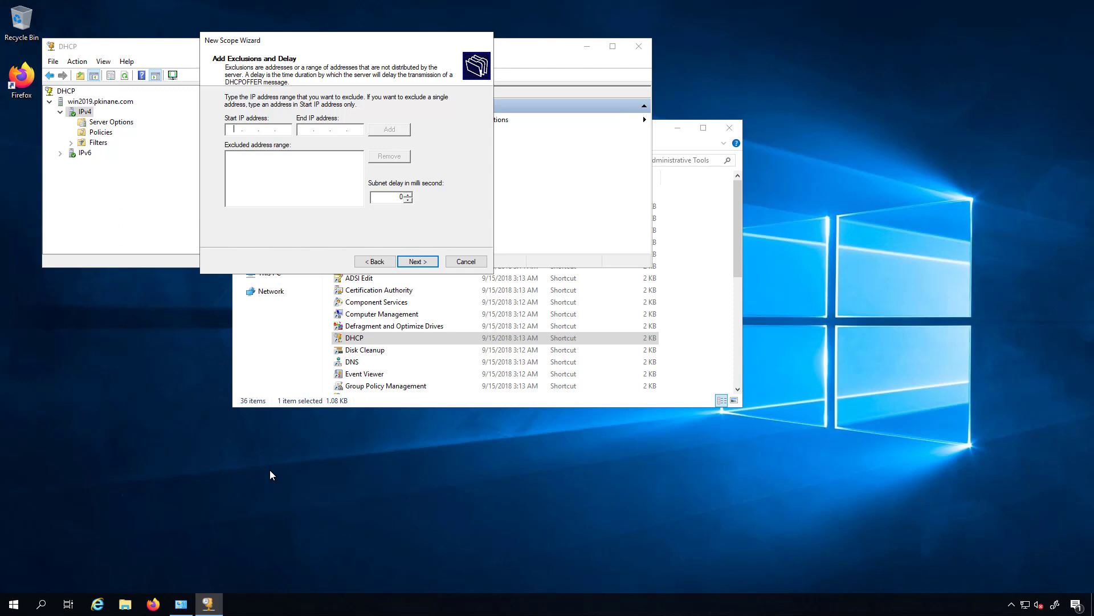
pyautogui.click(417, 261)
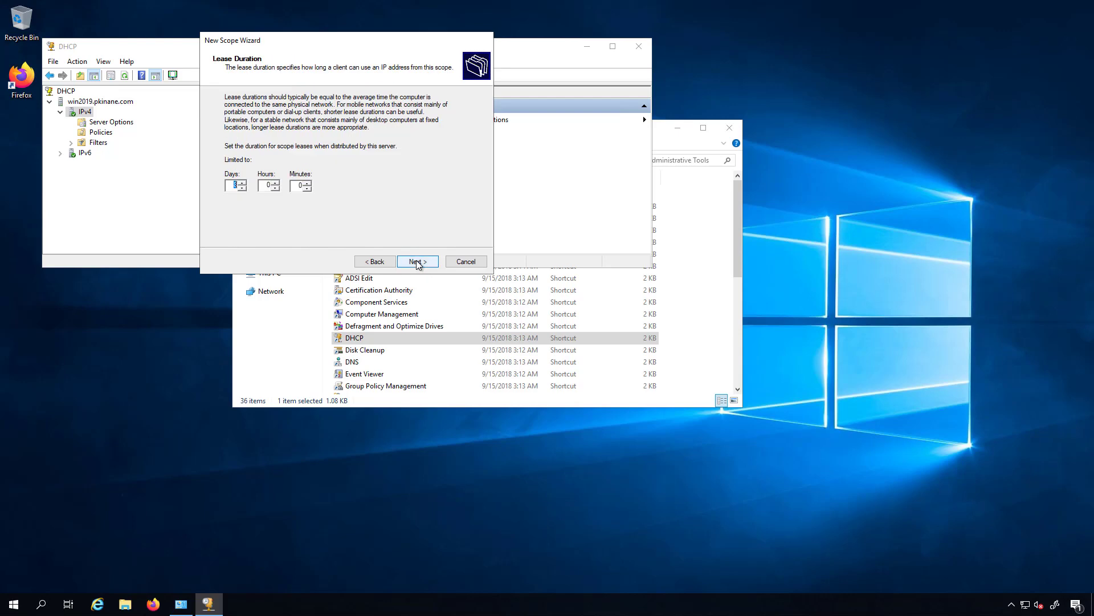
pyautogui.click(417, 262)
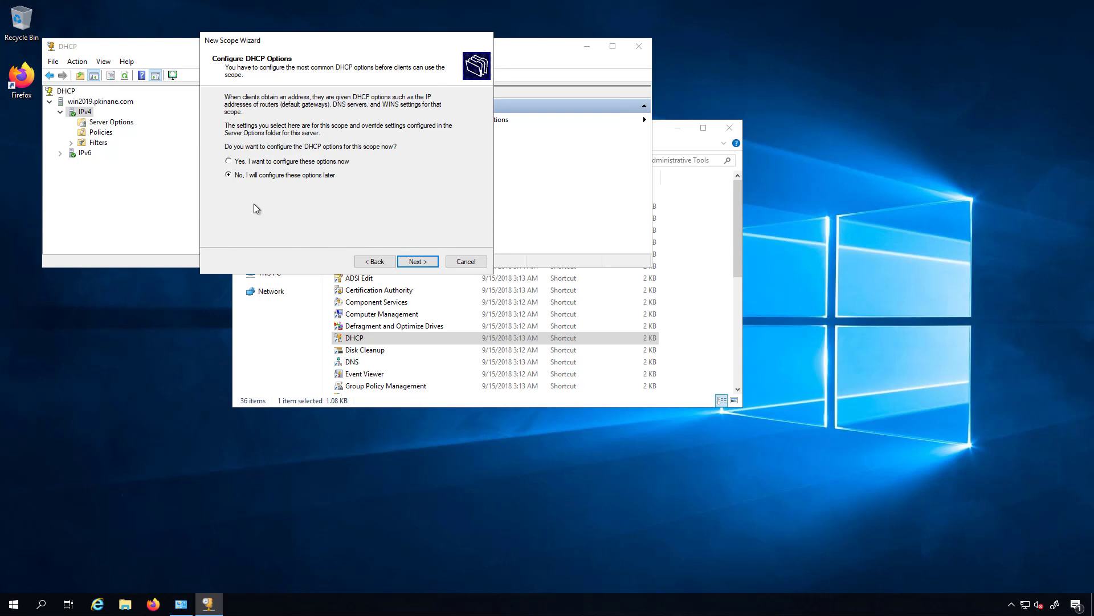
# - Finish the wizard with options deferred, activate the hq voice vlan scope, and confirm it shows Active
pyautogui.click(423, 260)
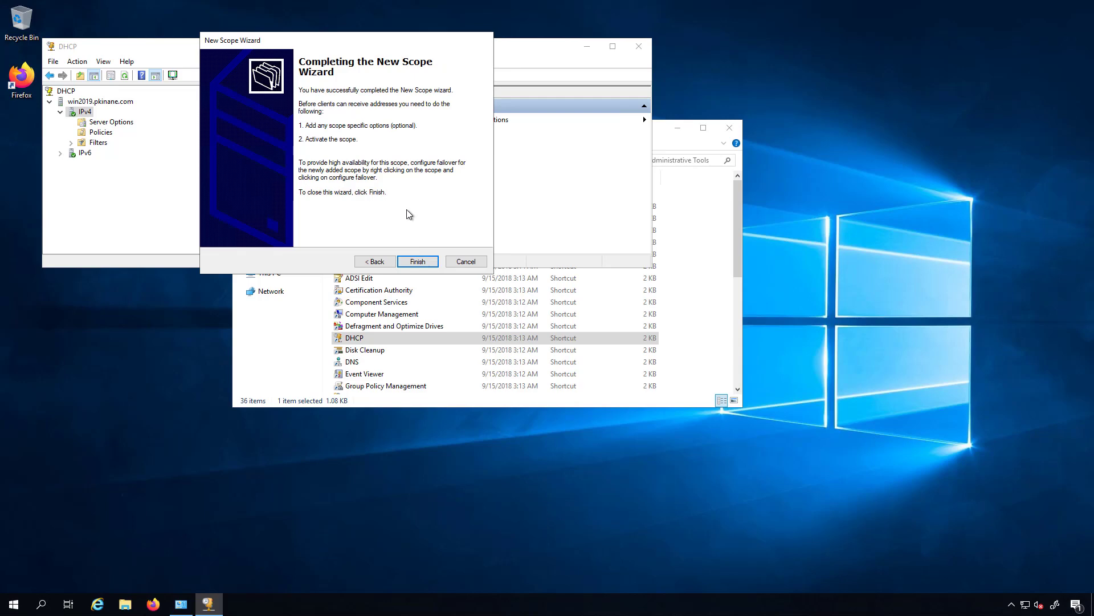
pyautogui.click(419, 261)
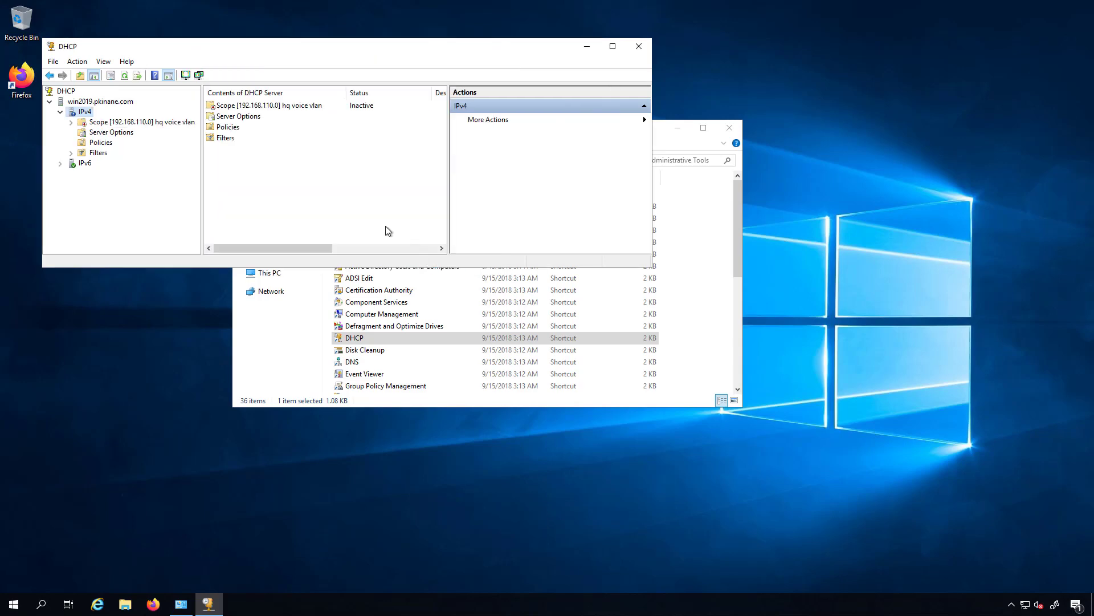
pyautogui.press('Down')
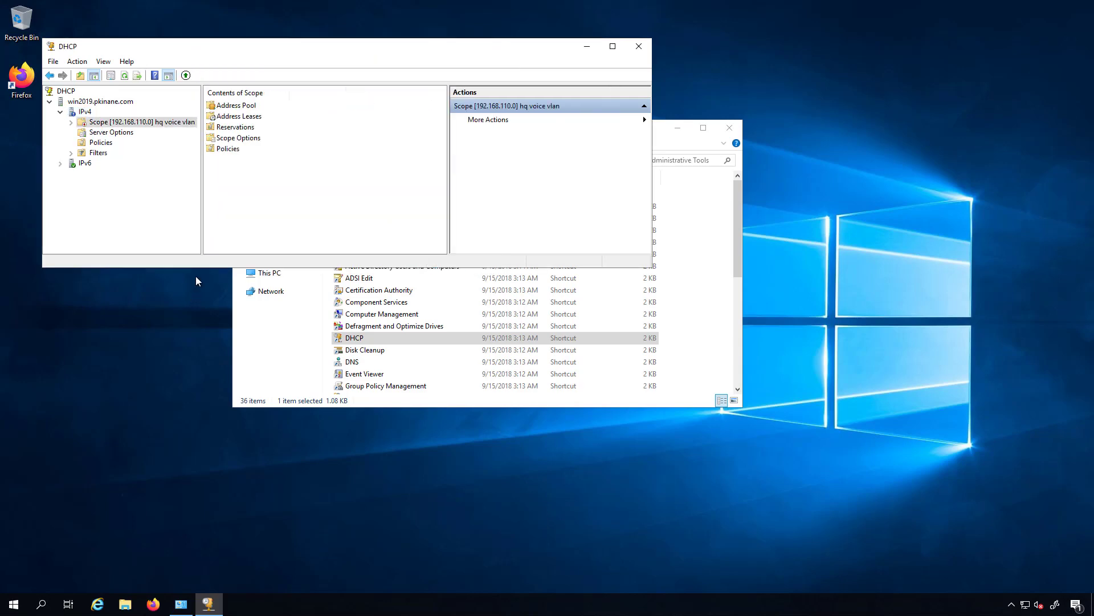
pyautogui.rightClick(136, 122)
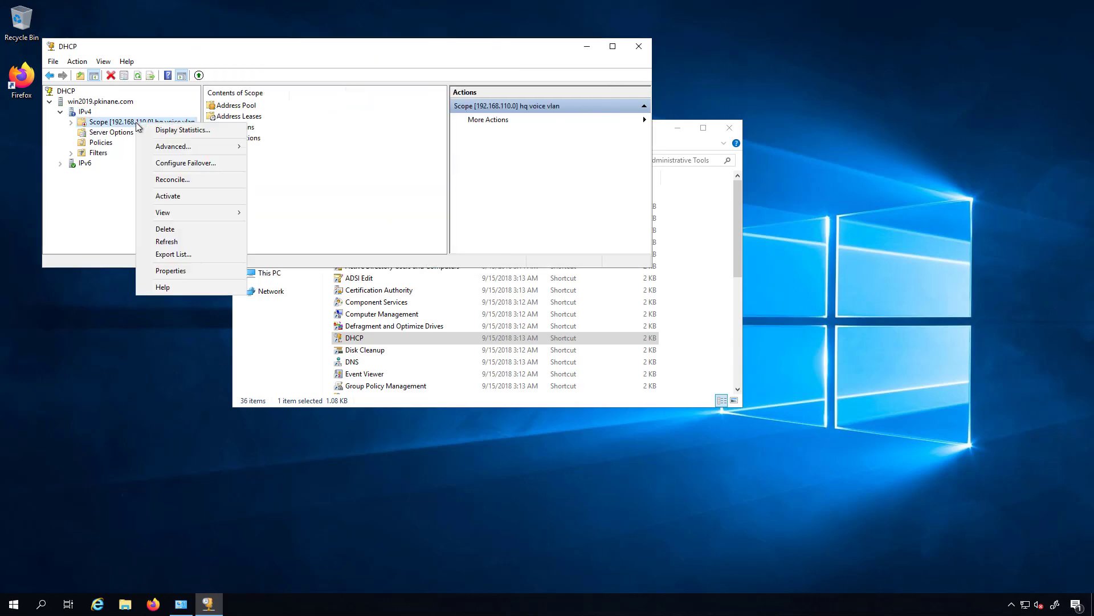
pyautogui.click(176, 198)
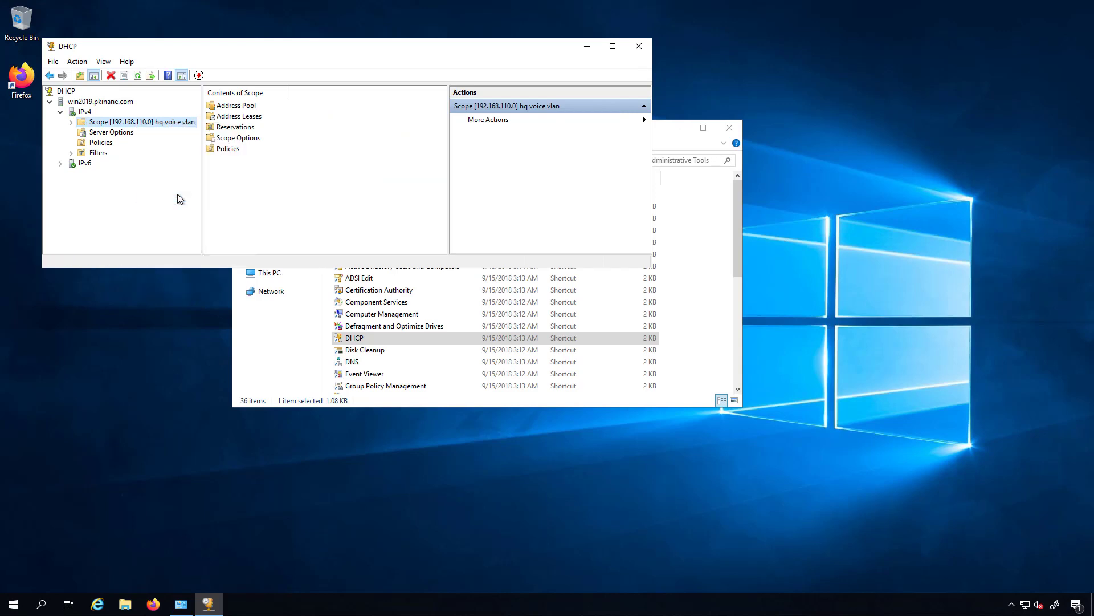
pyautogui.click(106, 103)
pyautogui.click(89, 114)
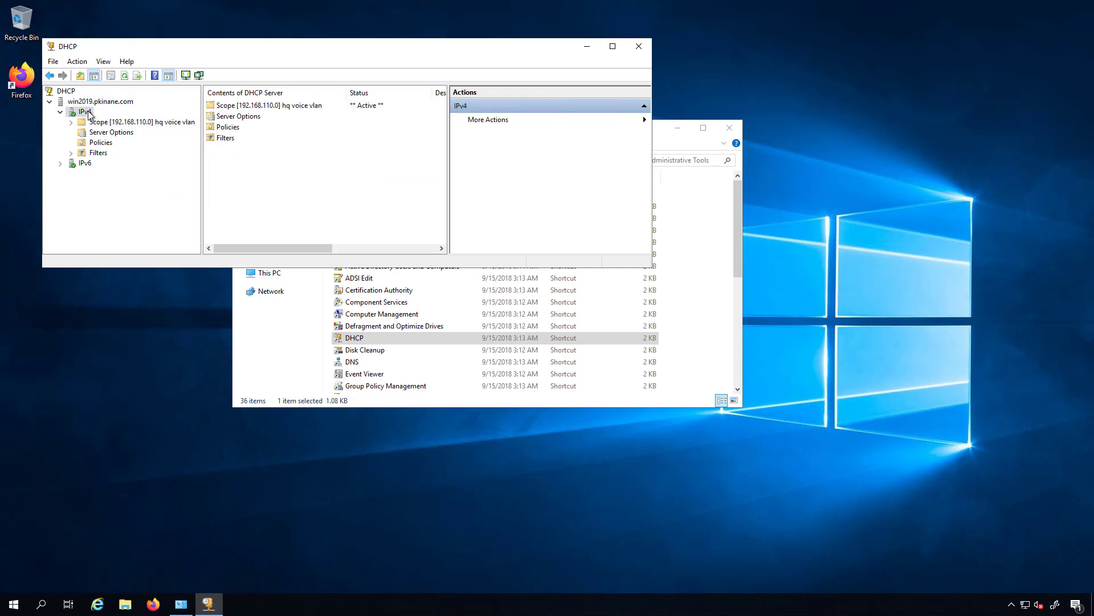